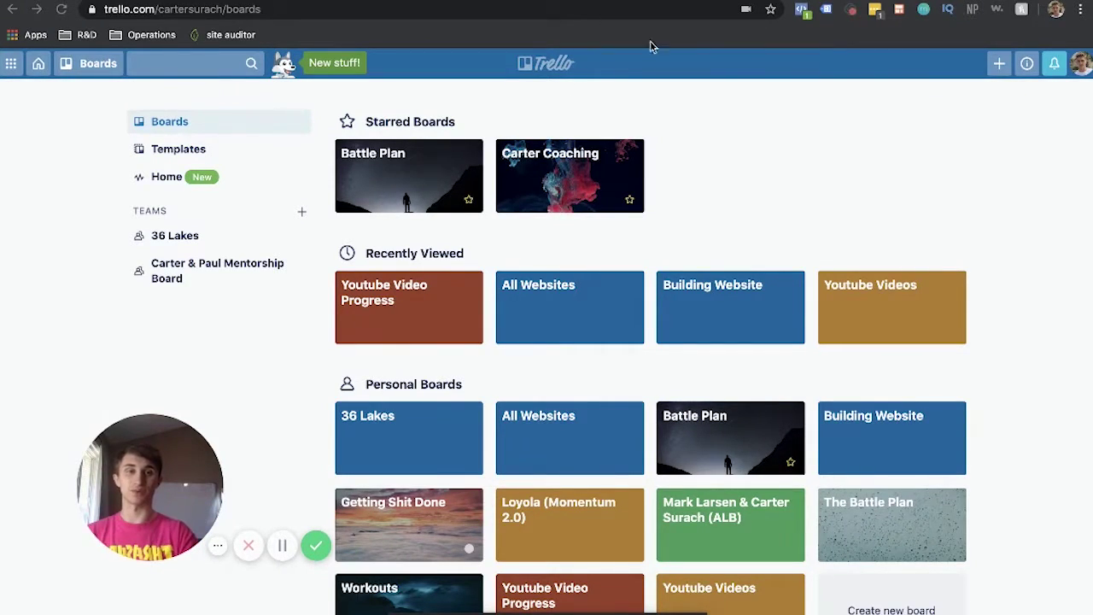
Start a new board that belongs to no team and has its visibility set to Private.
click(999, 64)
click(928, 144)
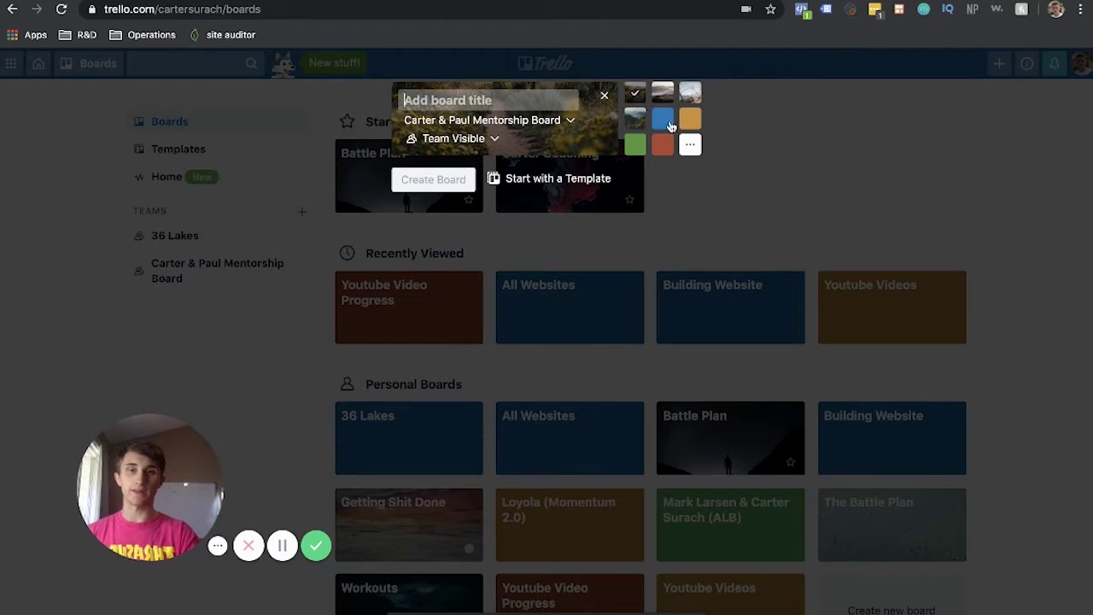
click(556, 121)
click(435, 158)
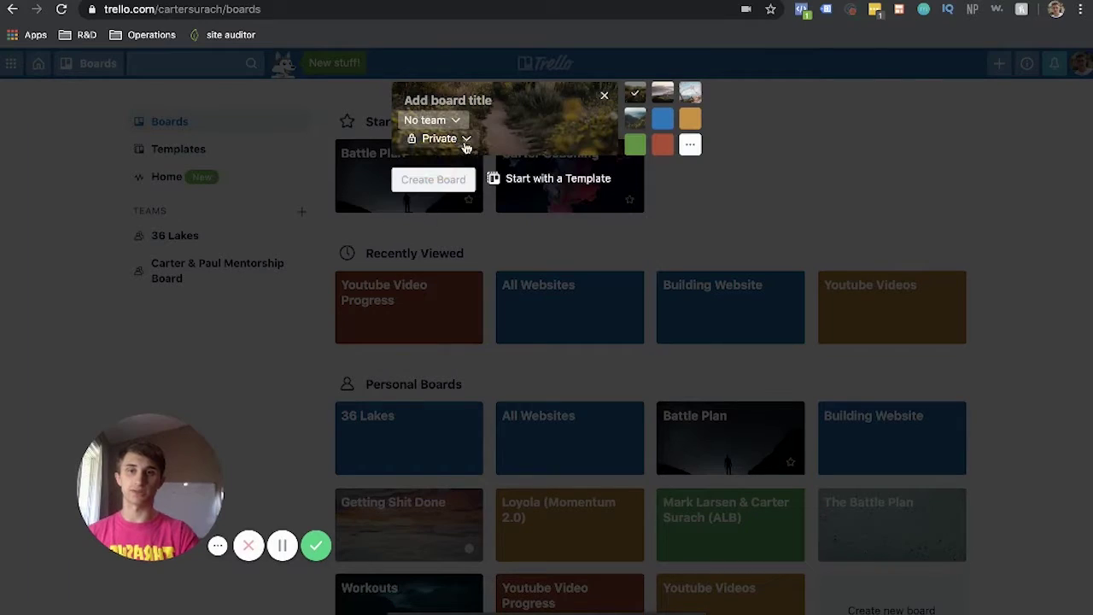
click(461, 139)
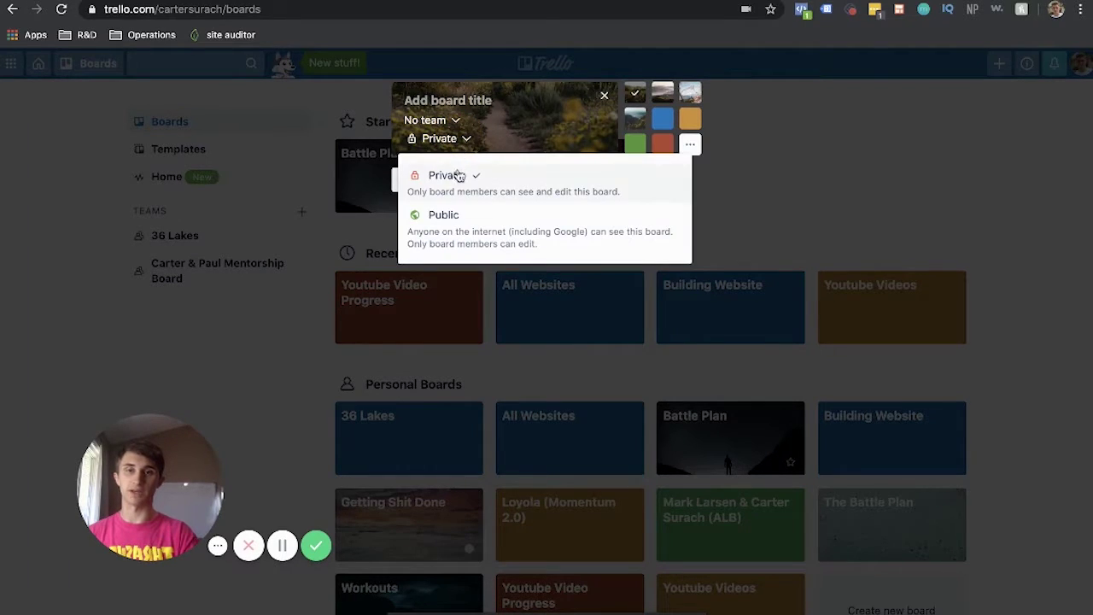
click(456, 176)
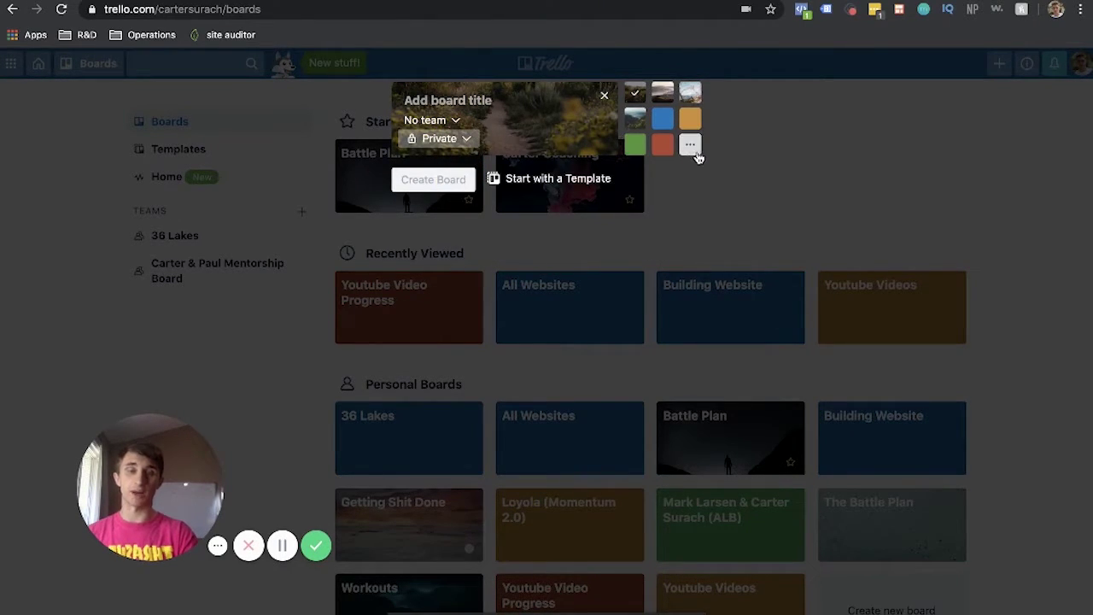
Search the board background photos for "tesla" and choose the steering wheel and dashboard photo as the background.
click(690, 146)
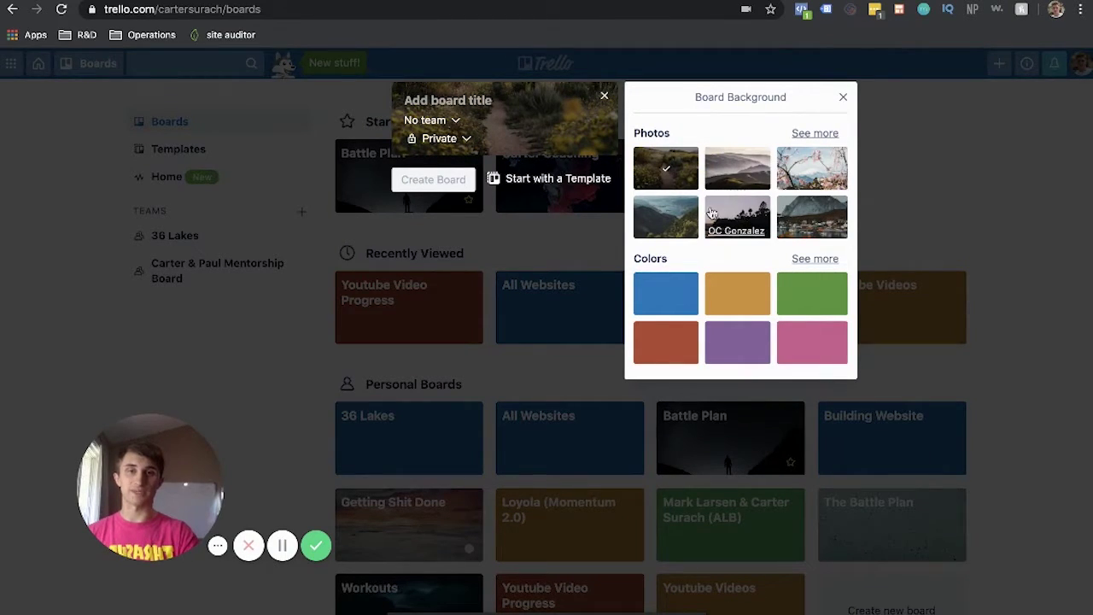
click(814, 134)
click(707, 133)
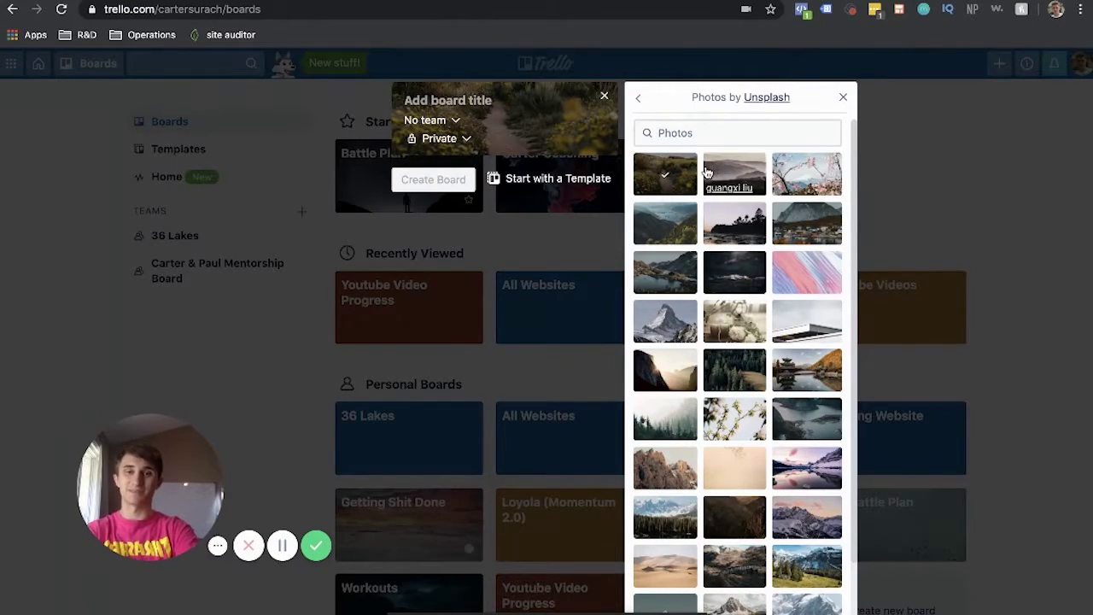
text(tesla)
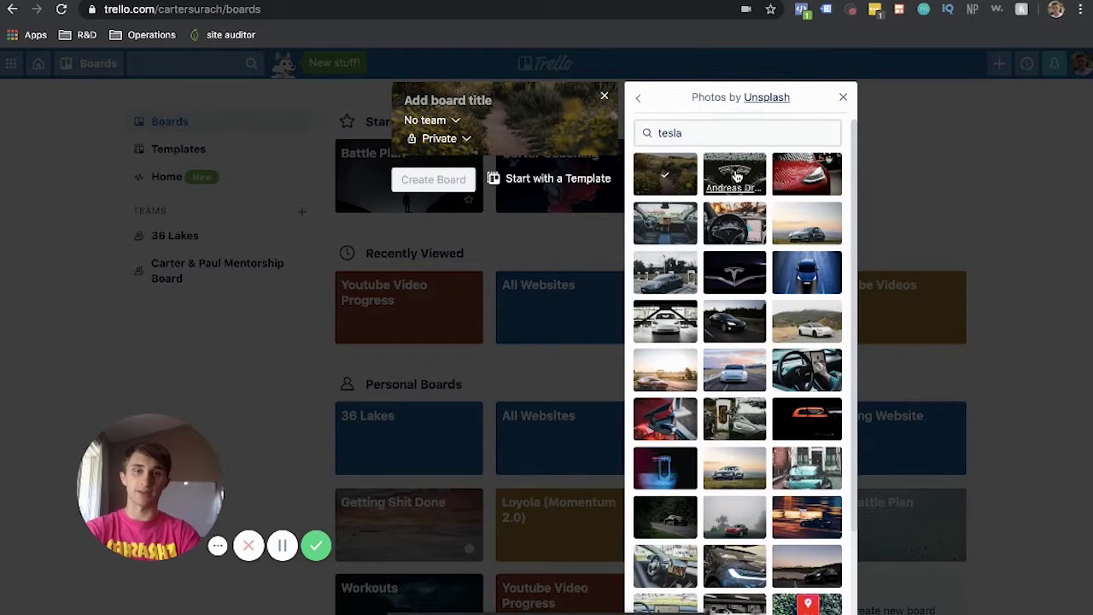
click(745, 220)
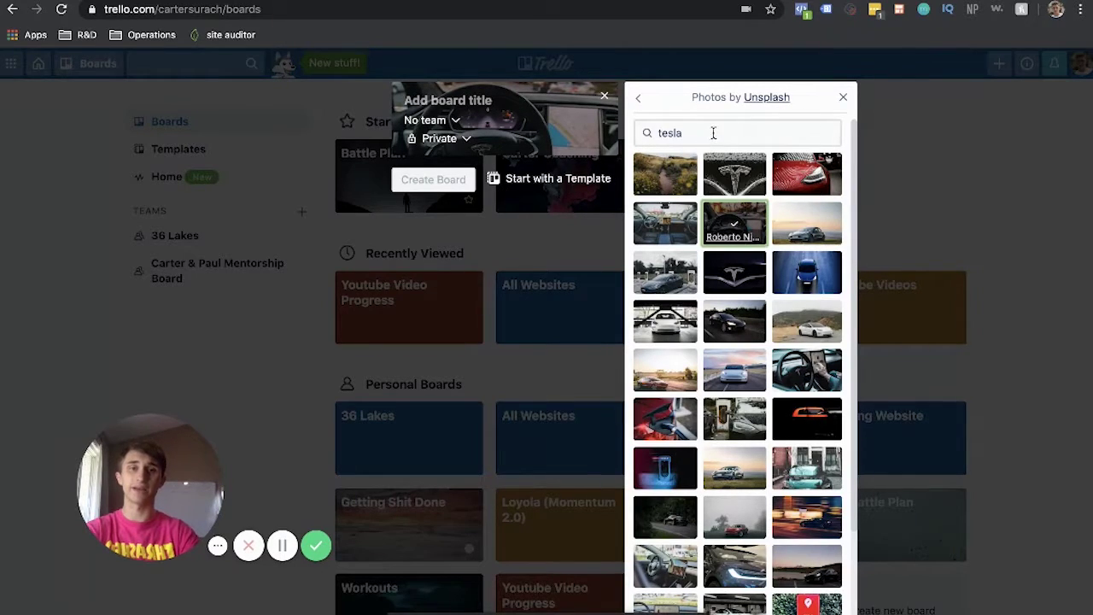
drag(712, 133, 578, 134)
key(BackSpace)
click(638, 99)
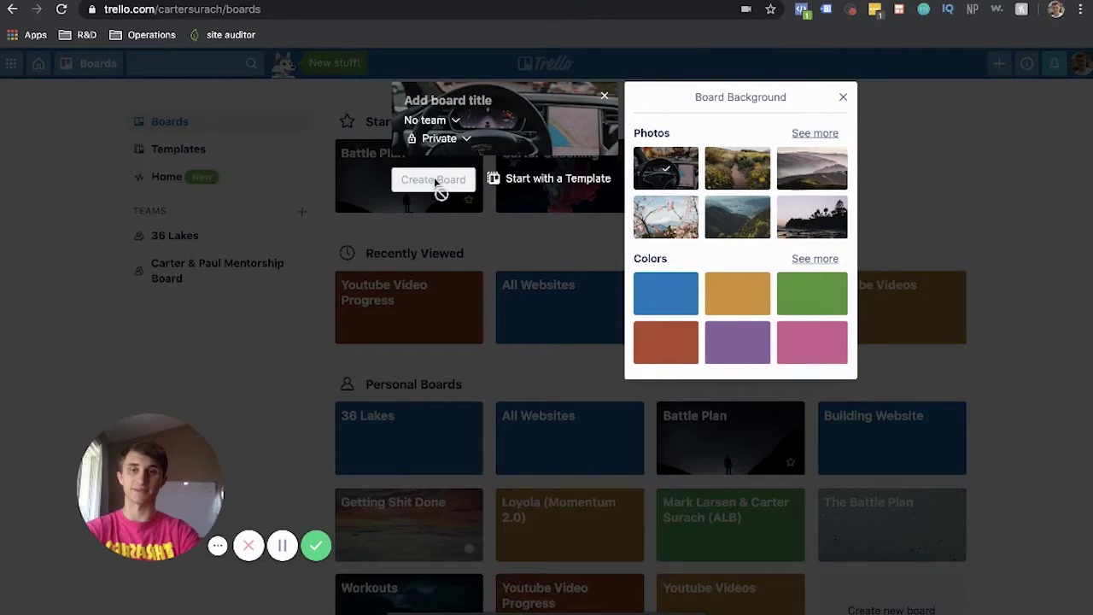
Title the board "Battle Plan", create it, and close the board's side menu.
click(544, 101)
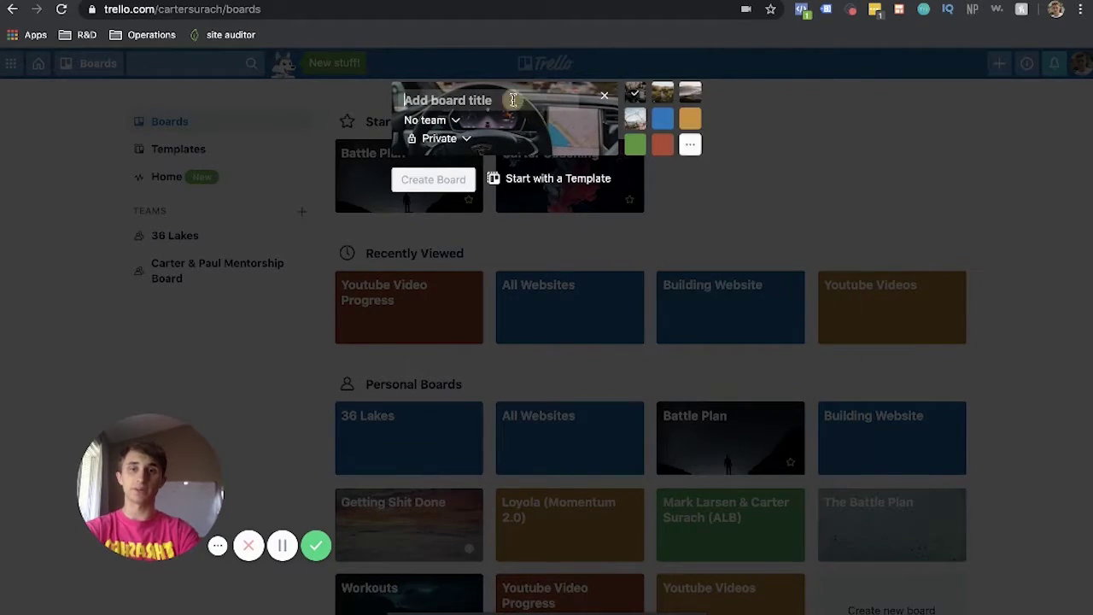
text(Ba)
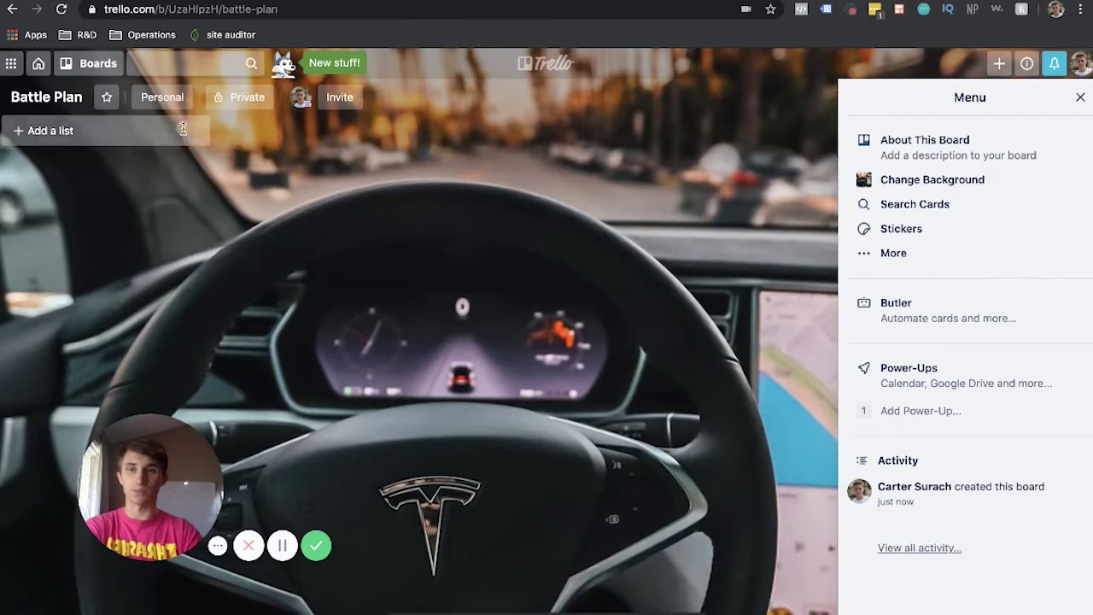
click(1080, 98)
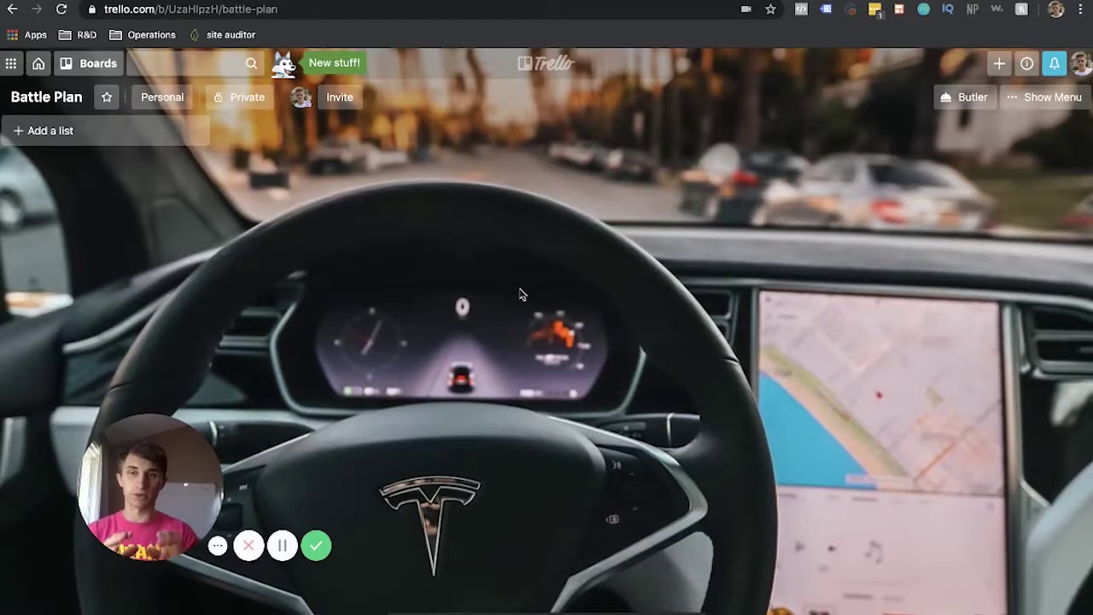
Add a list titled "Main Focus" and put a "Fitness - Weight" card in it.
click(75, 133)
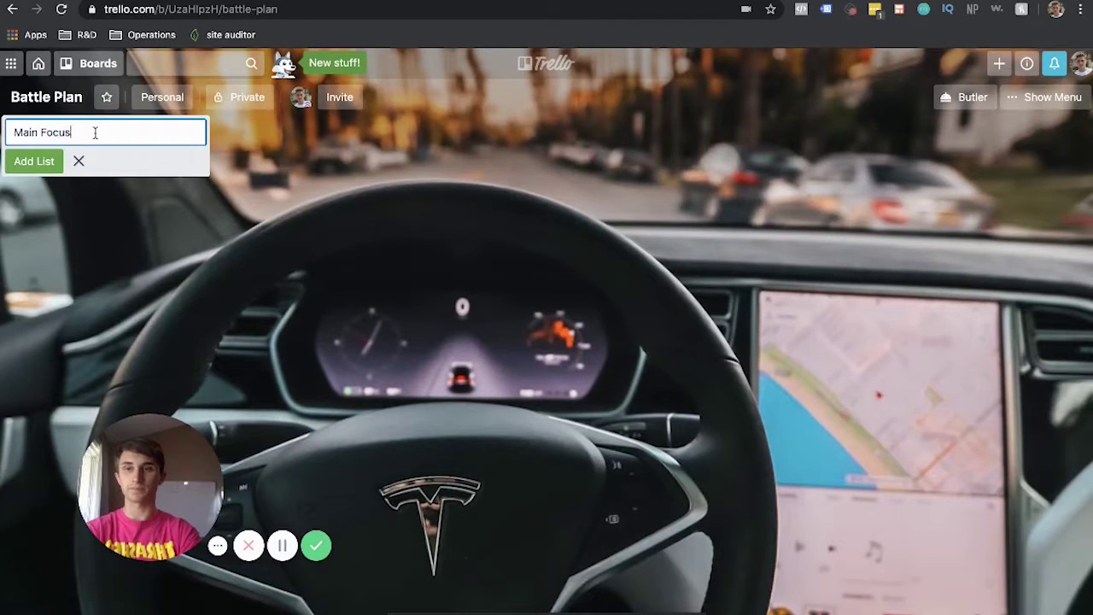
key(Return)
click(85, 162)
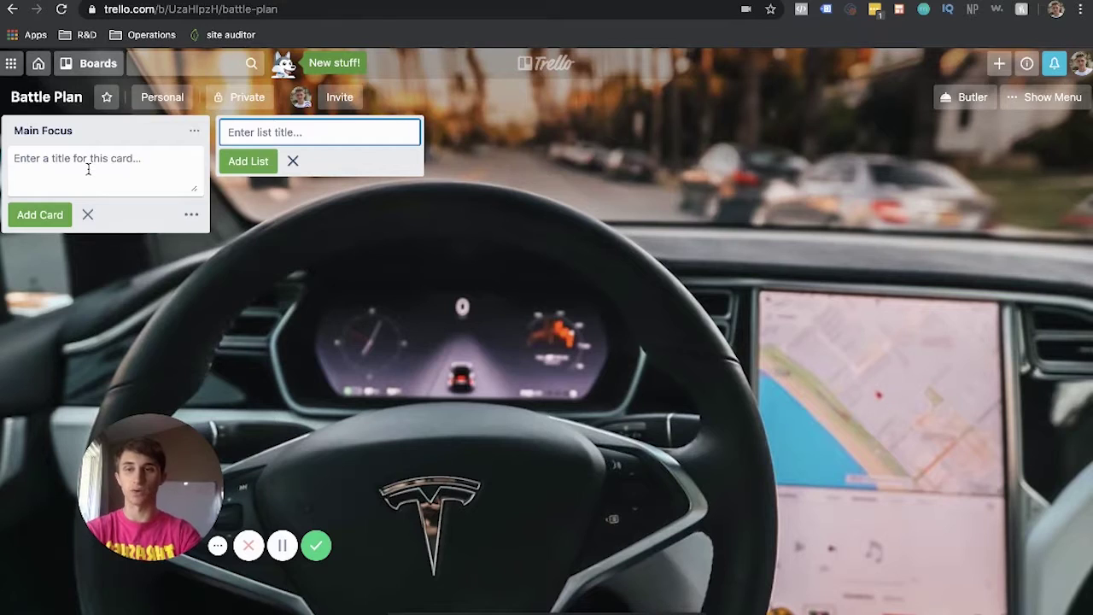
click(77, 166)
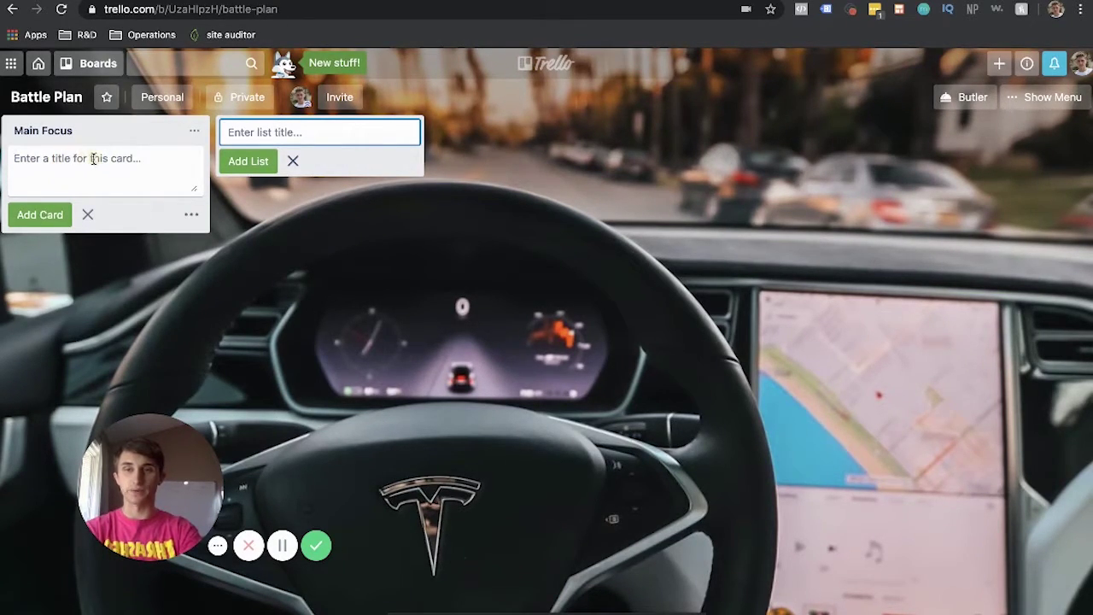
click(93, 159)
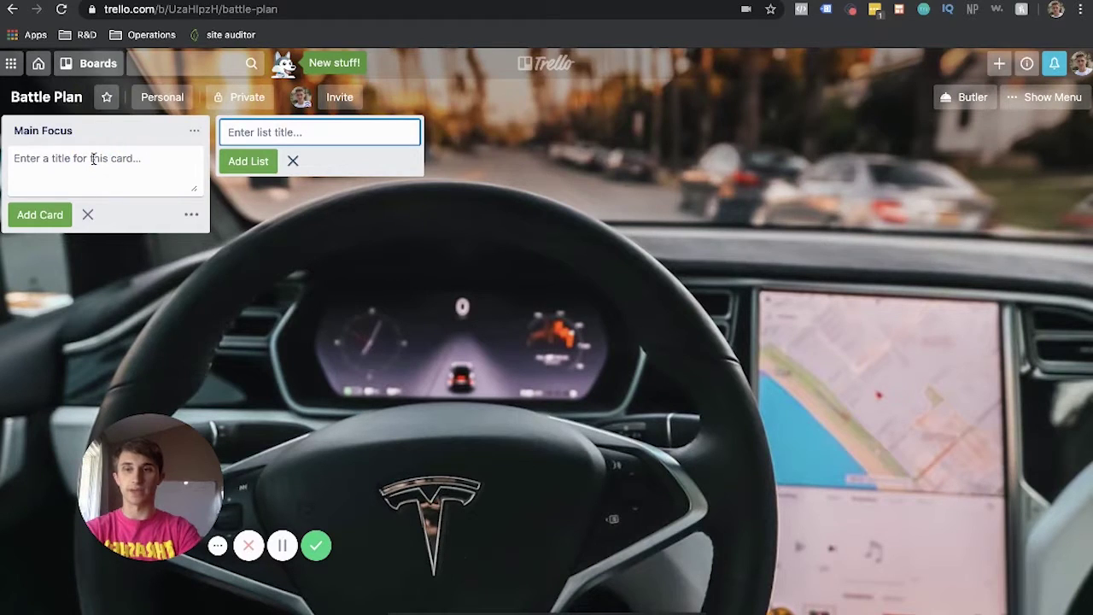
click(93, 158)
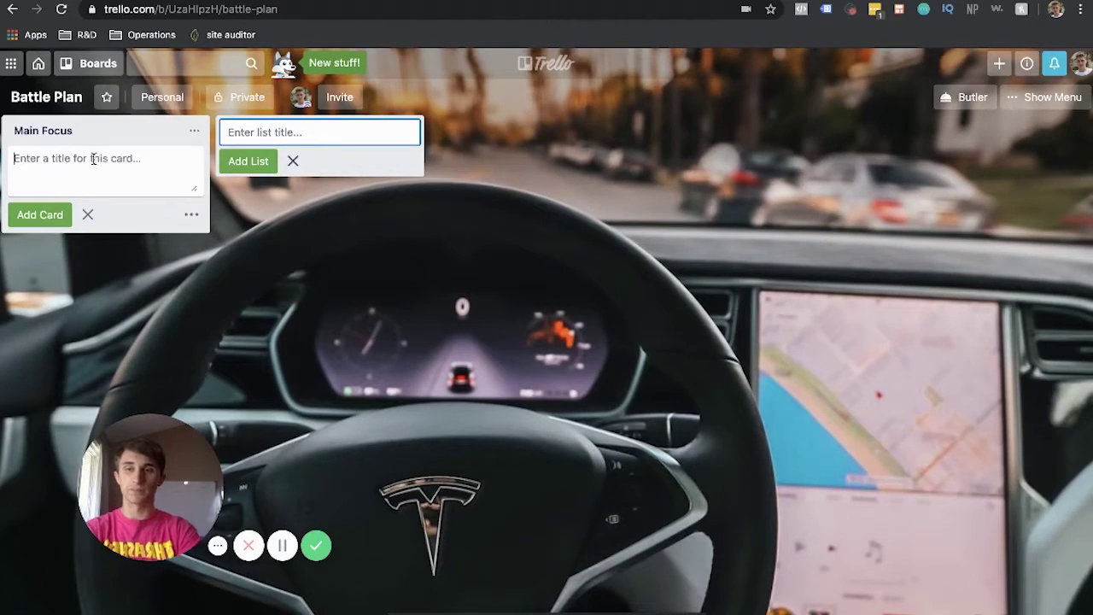
text(Fitness - Weight)
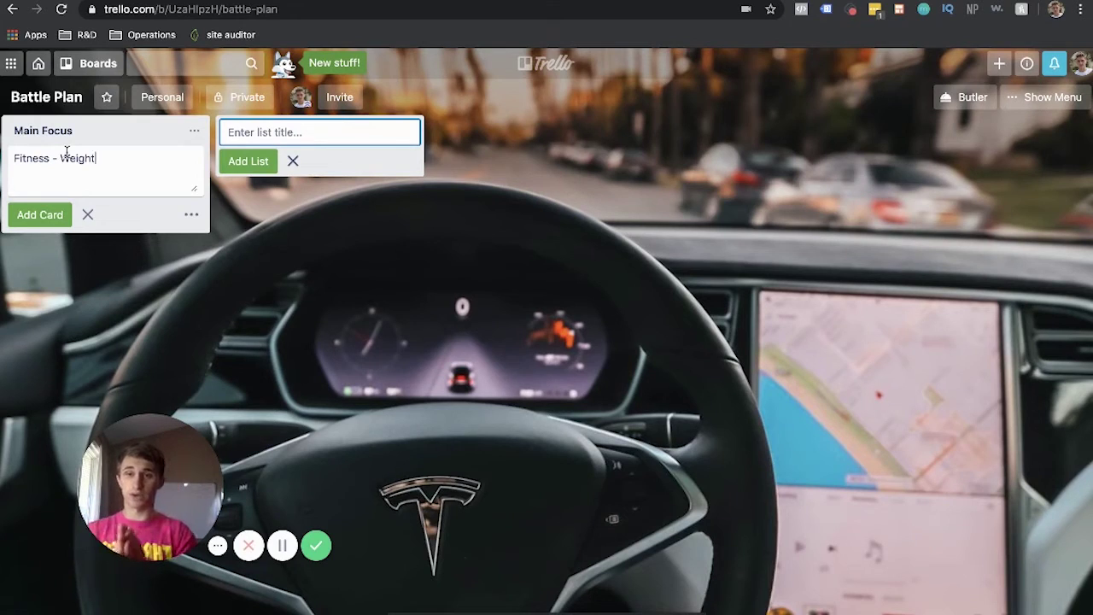
click(49, 217)
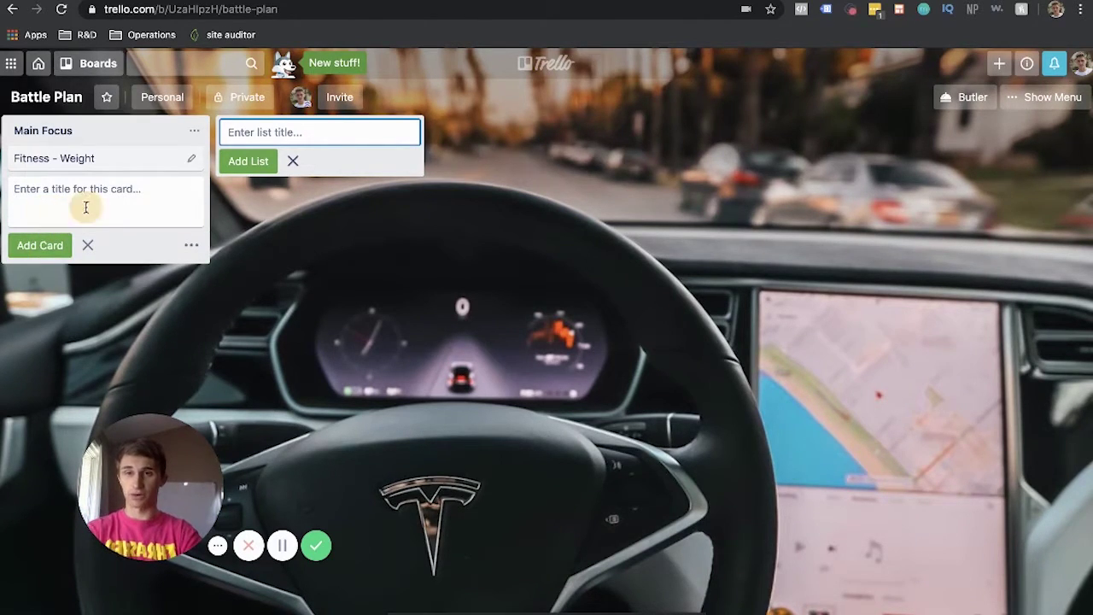
Add the cards "Revenue - 150k Yearly Revenue", "Learn 3 Guitar Songs This Year" and "12 Books This Year" to the Main Focus list.
text(Revenue - 150k Yearly Revenue)
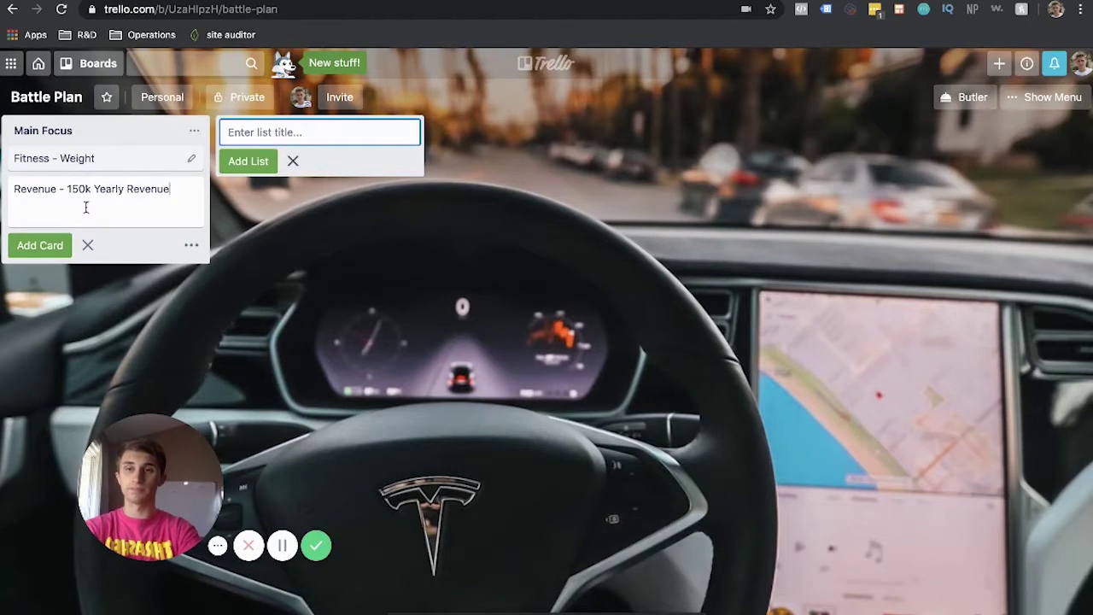
click(37, 245)
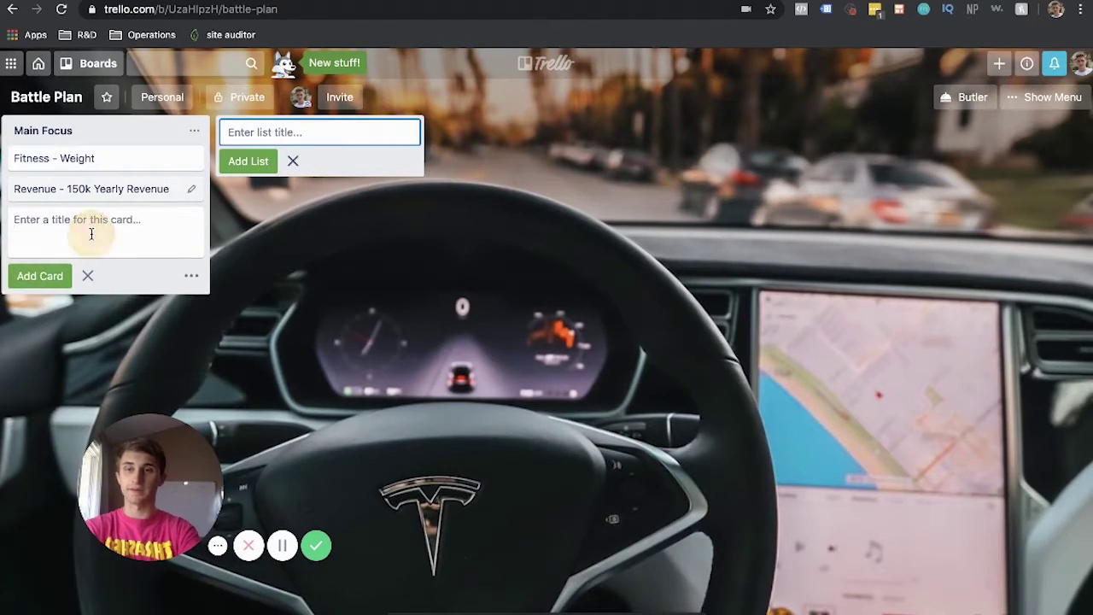
click(91, 233)
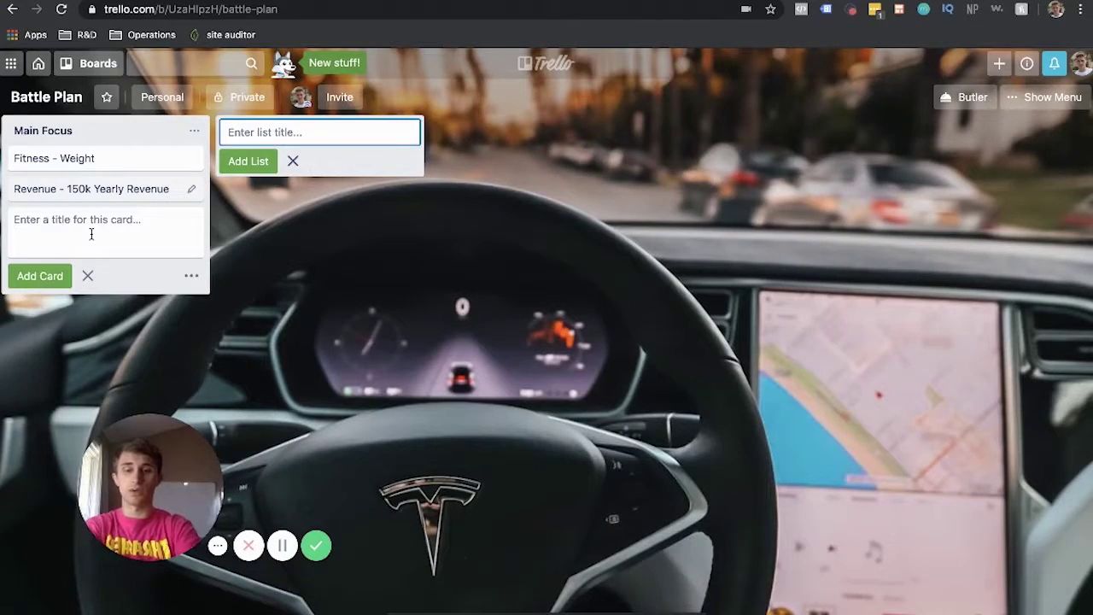
text(Leara)
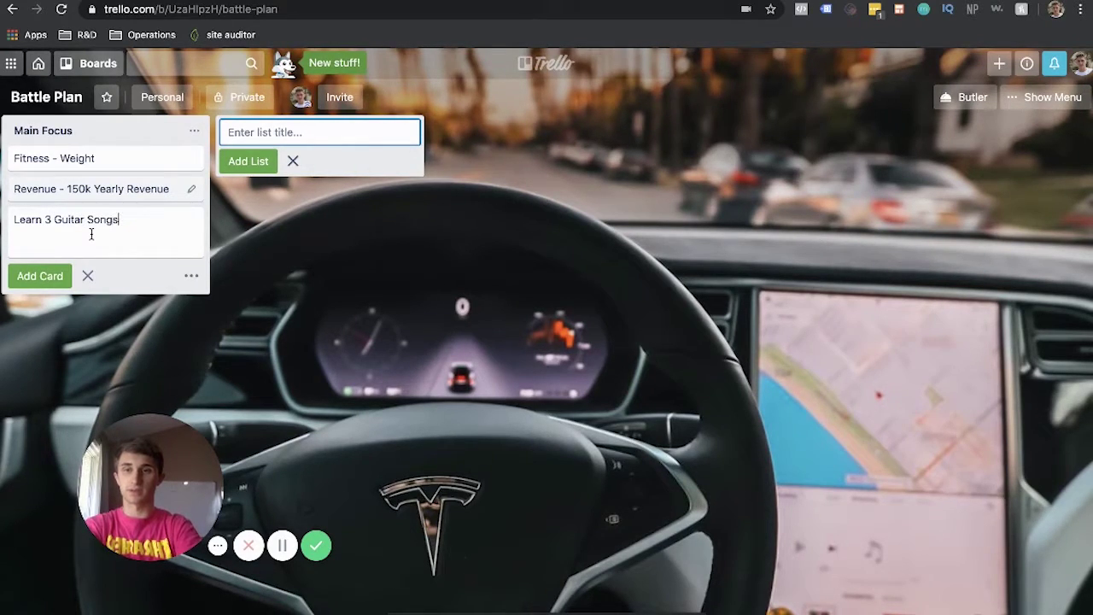
key(BackSpace)
key(BackSpace)
text(This Year)
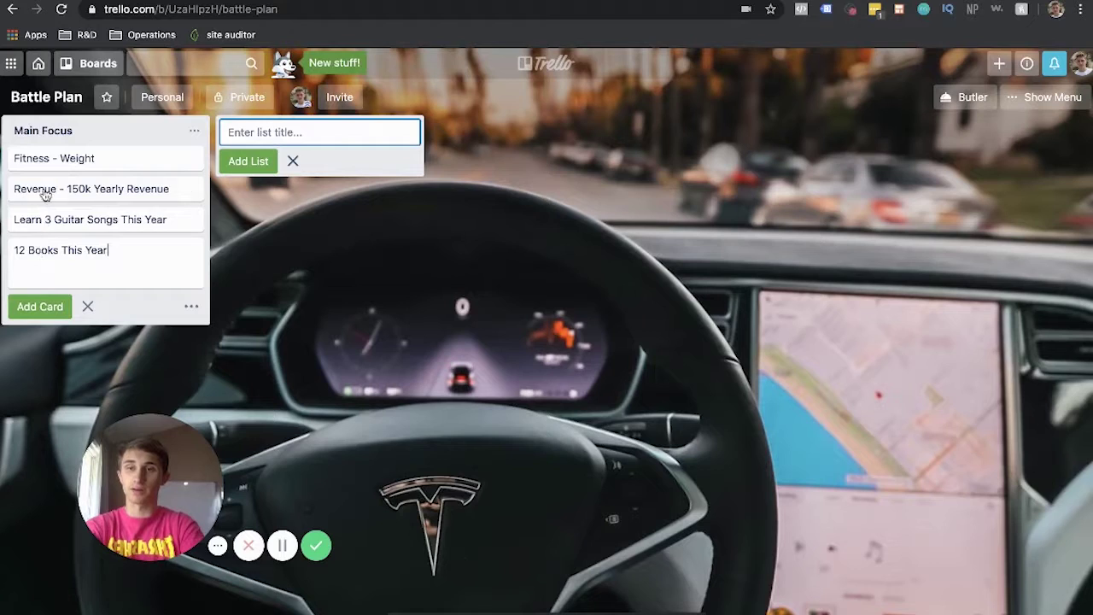
key(Return)
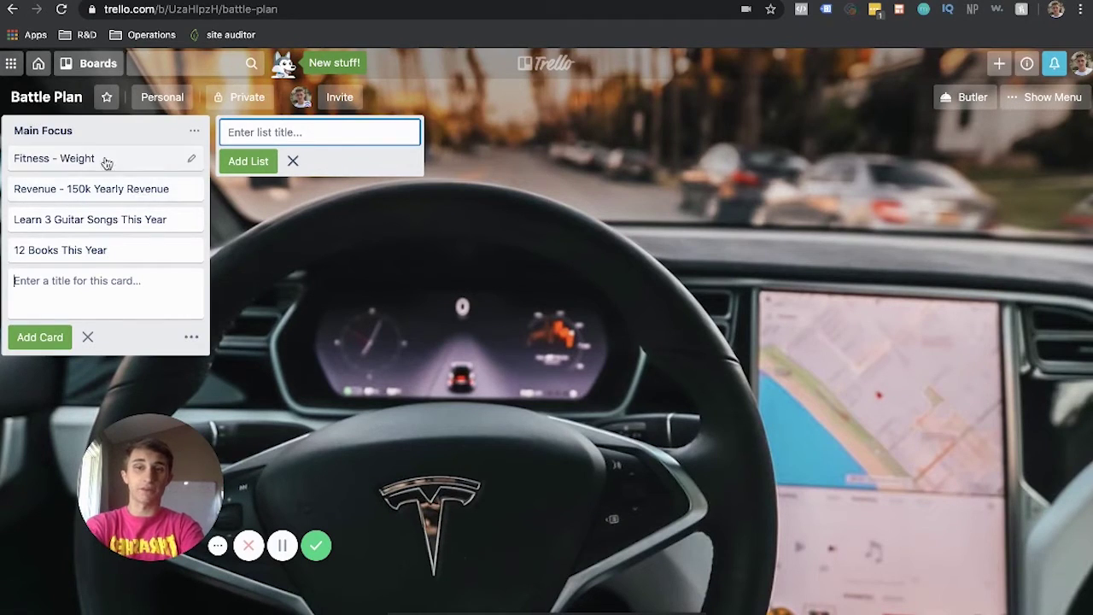
Rename the fitness card in the Main Focus list to "Fitness - Weight Goal".
click(191, 159)
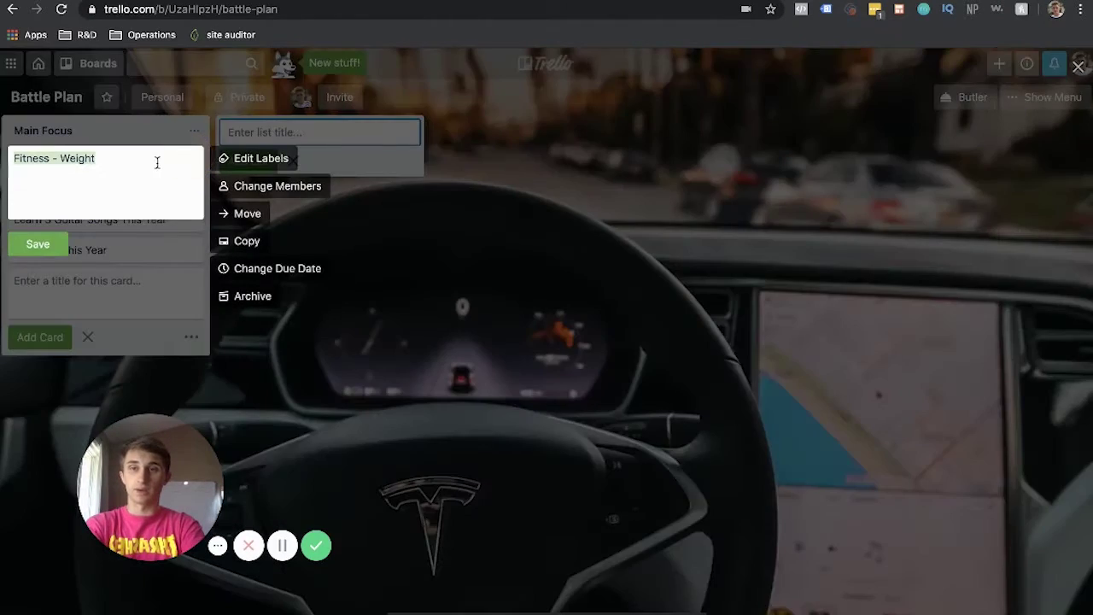
click(157, 162)
text(Goal)
key(Return)
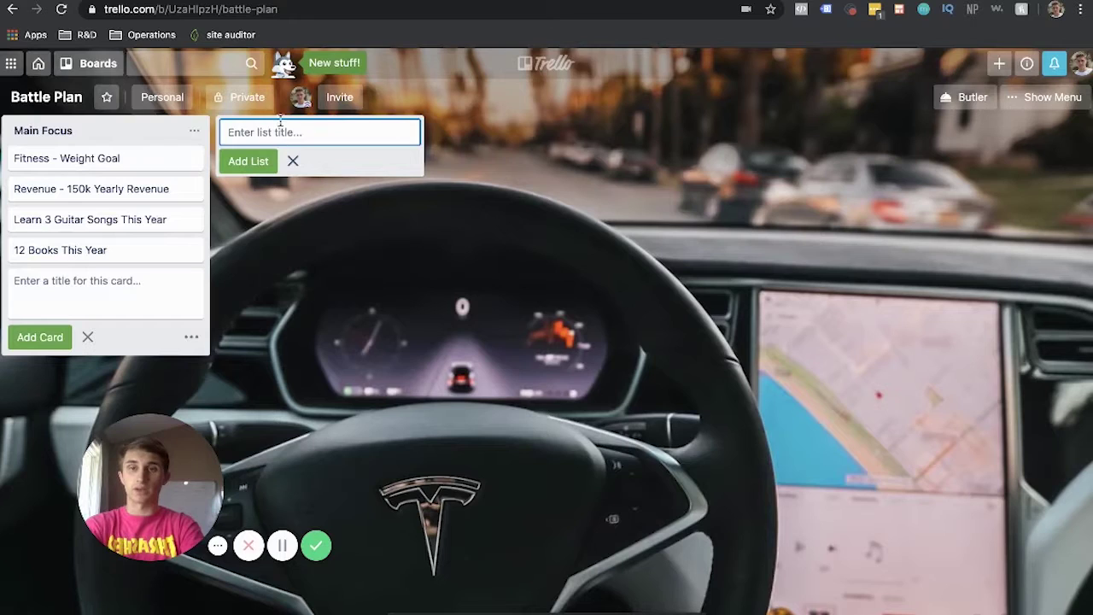
Add five weekday lists after Main Focus, titled Monday, Tuesday, Wednesday, Thursday and Friday.
text(M)
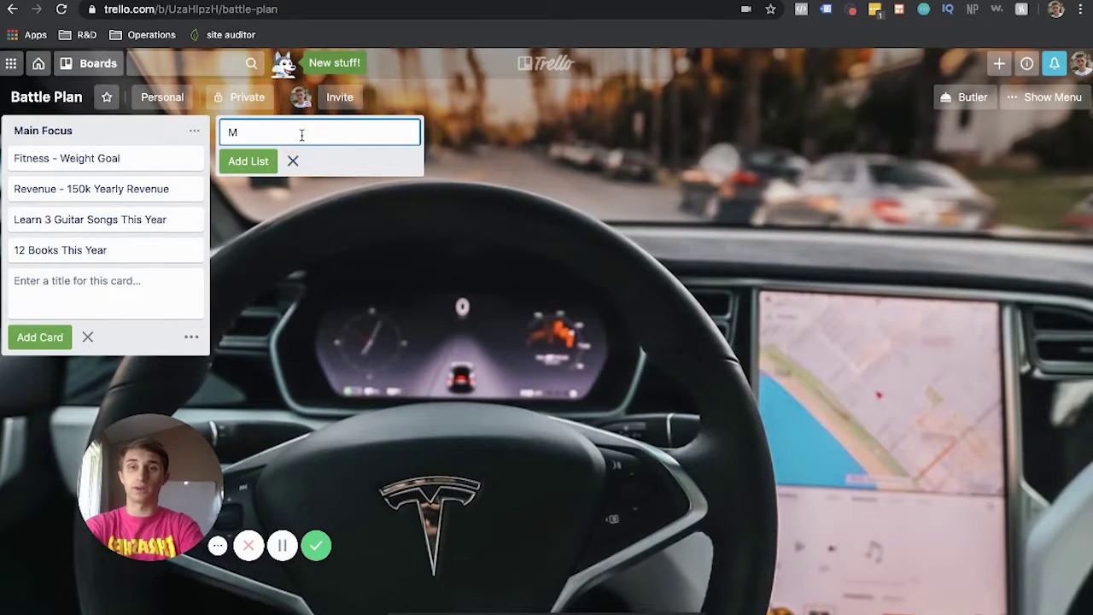
text(onday)
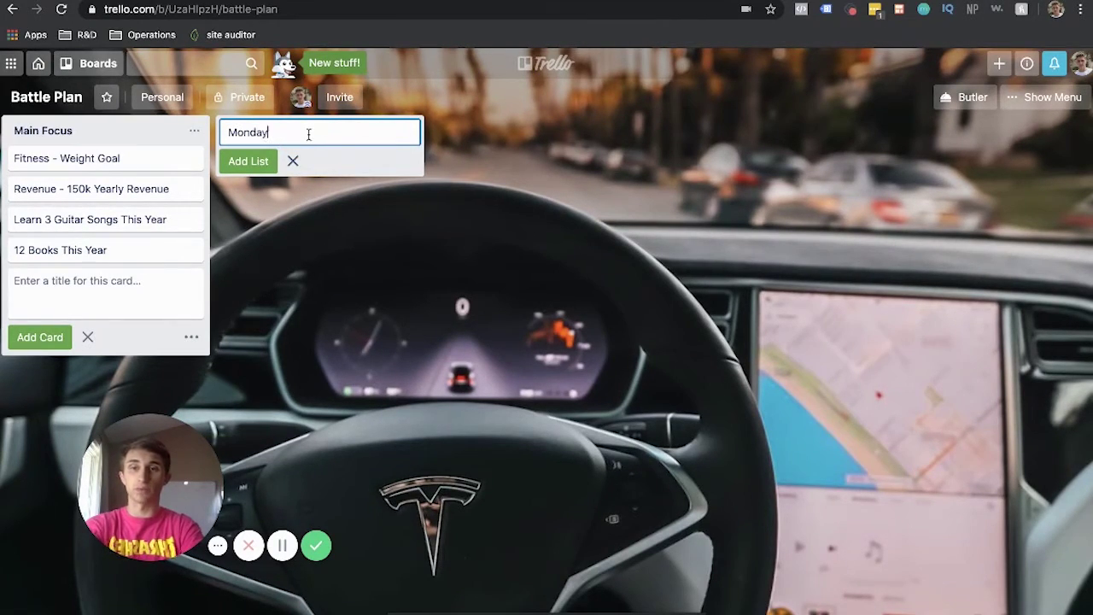
key(Return)
text(Tue)
text(y)
key(Return)
text(Wednesday)
key(Return)
text(Thursday)
key(Return)
text(Friday)
key(Return)
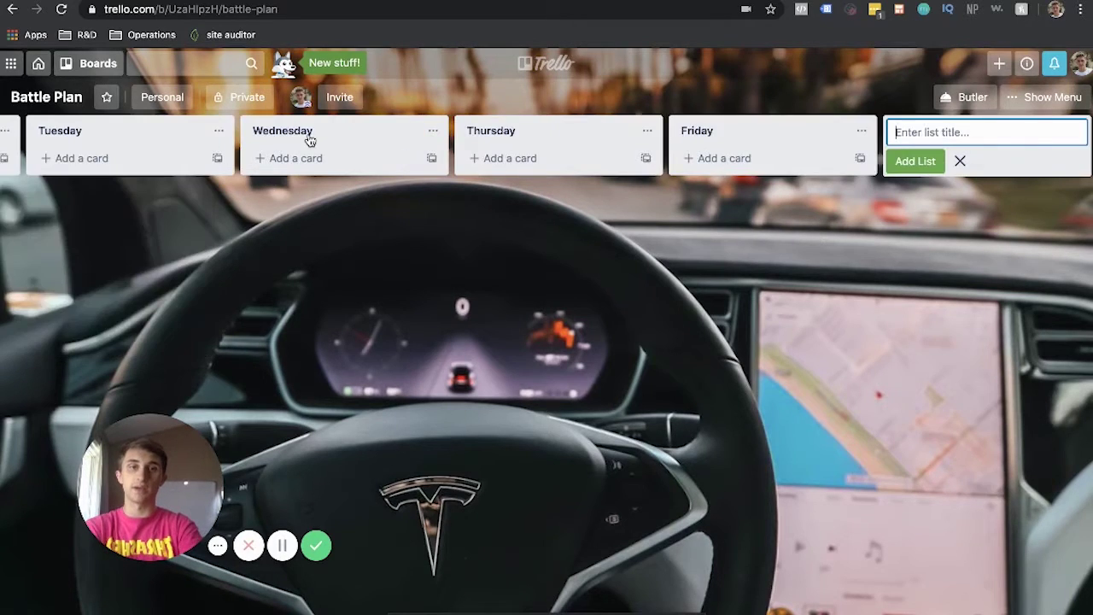
Add a list titled "Weekend" after Friday and finish adding lists.
text(Wee)
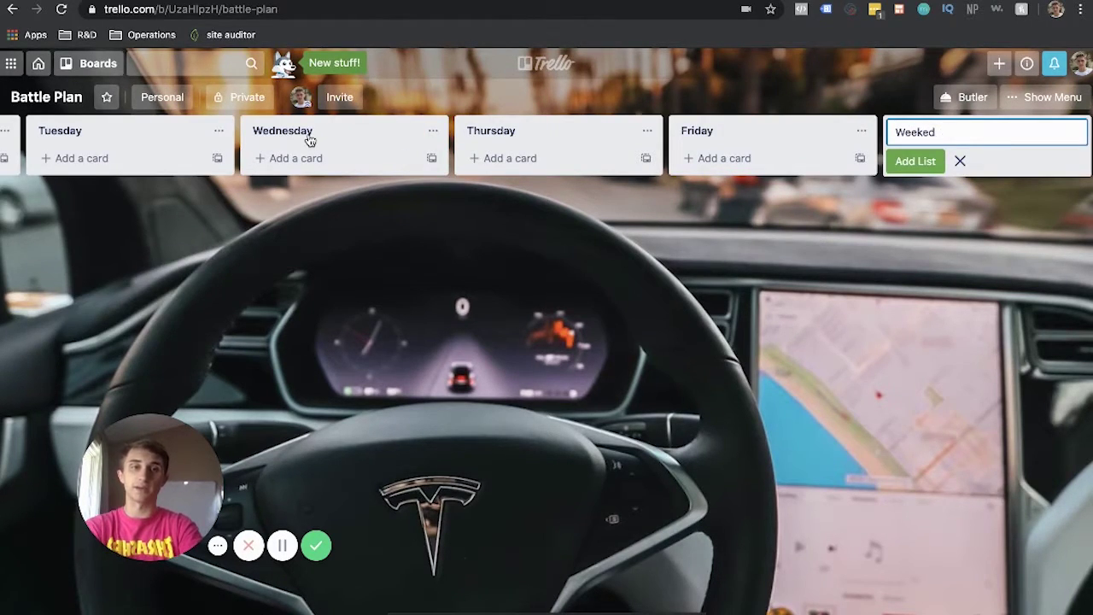
text(kend)
key(Return)
click(662, 272)
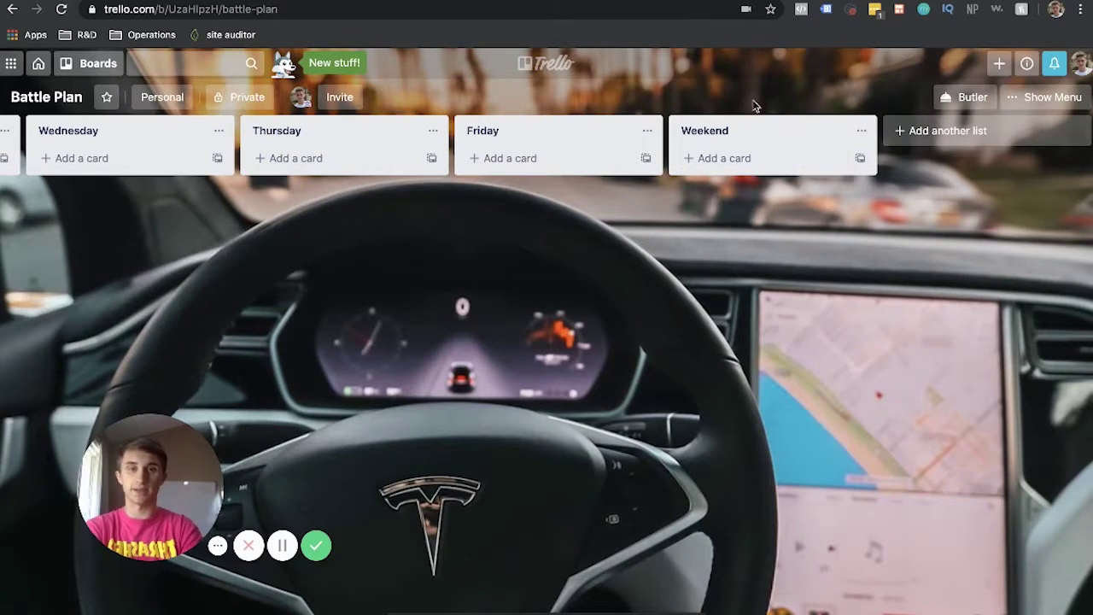
Add a "Morning Routine" card to the Monday list.
scroll(743, 168, left, 7)
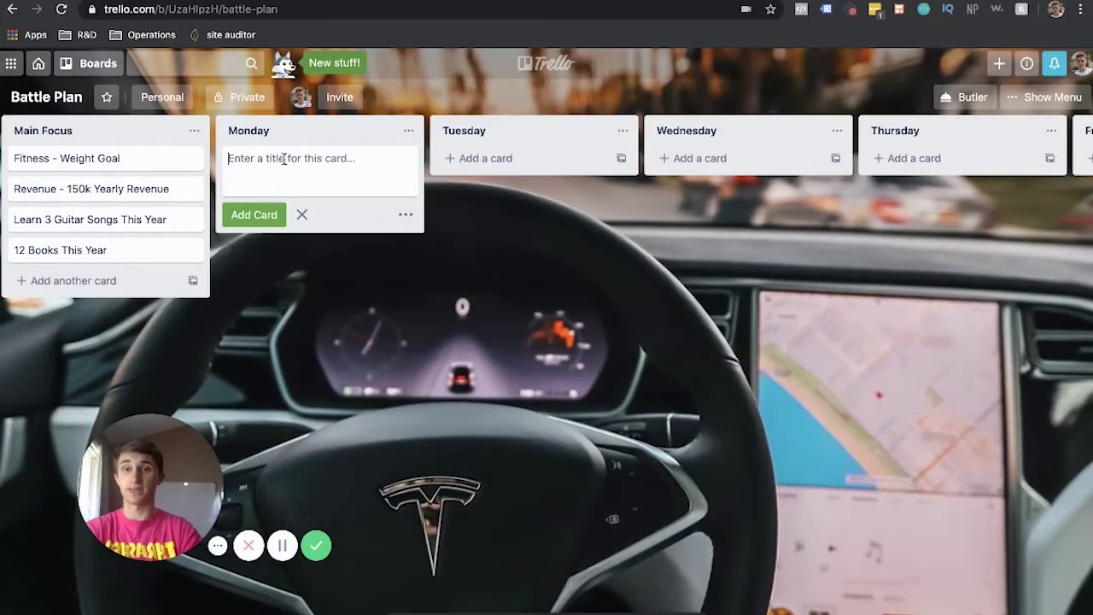
text(Morning Routine)
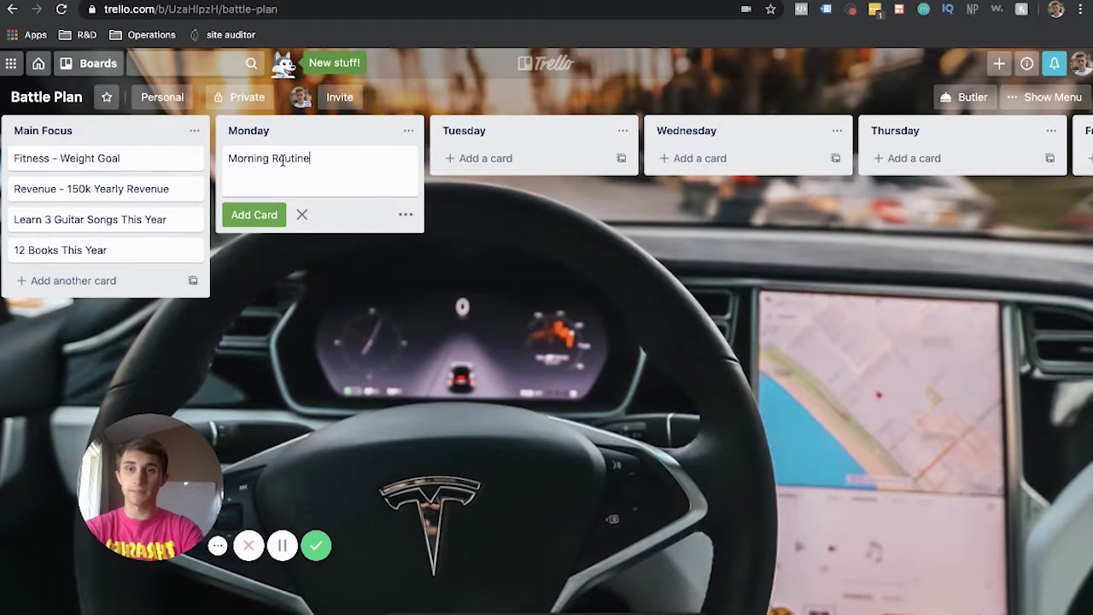
key(Return)
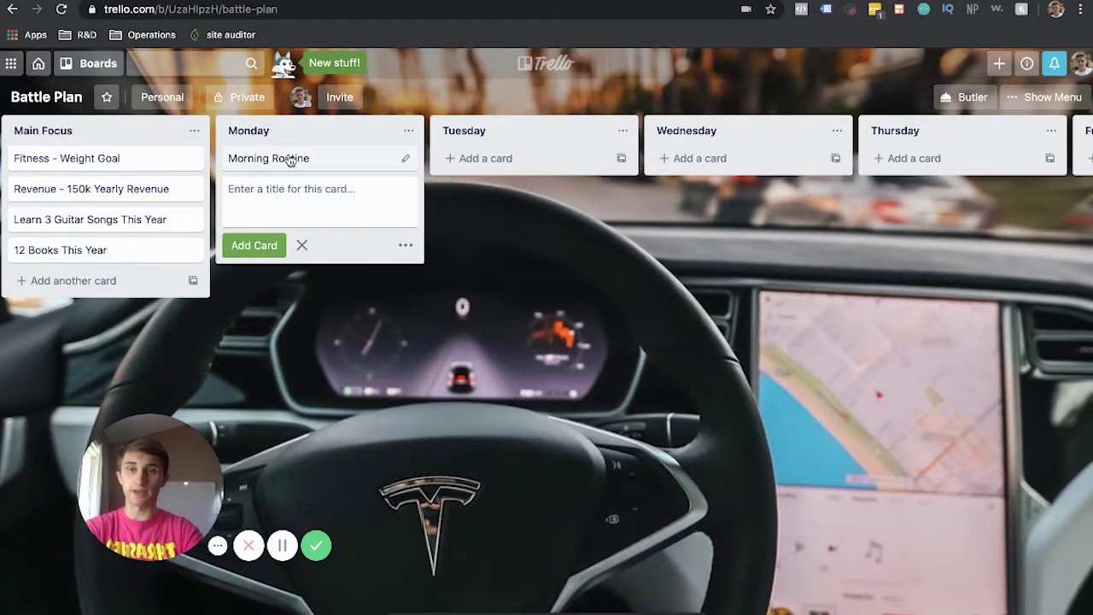
Add a checklist titled "Morning Routine" to Monday's Morning Routine card and close the card.
click(286, 158)
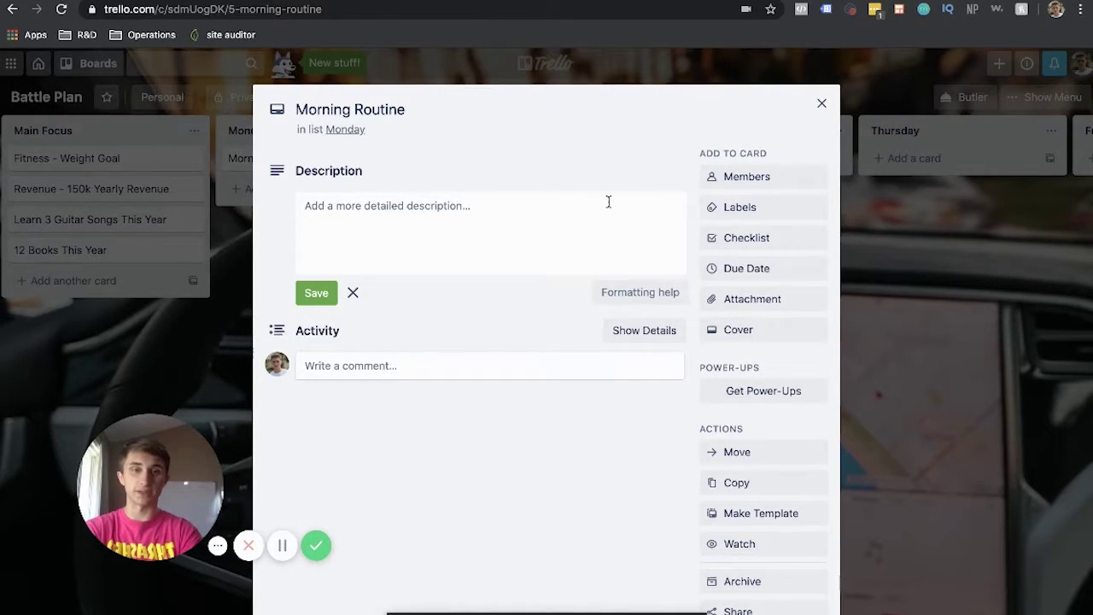
click(760, 239)
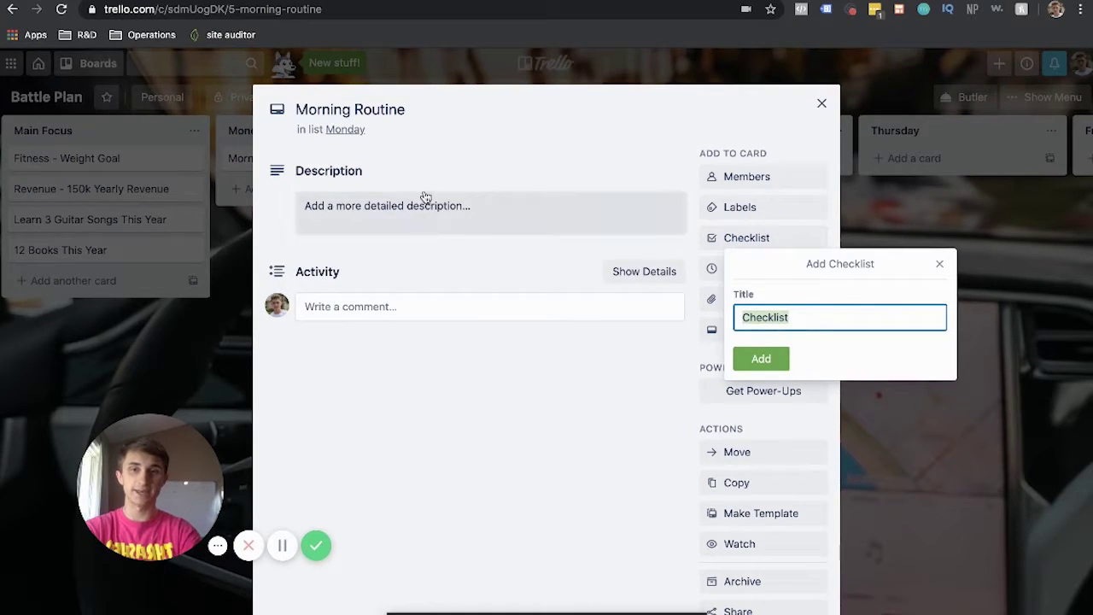
text(Morning Routine)
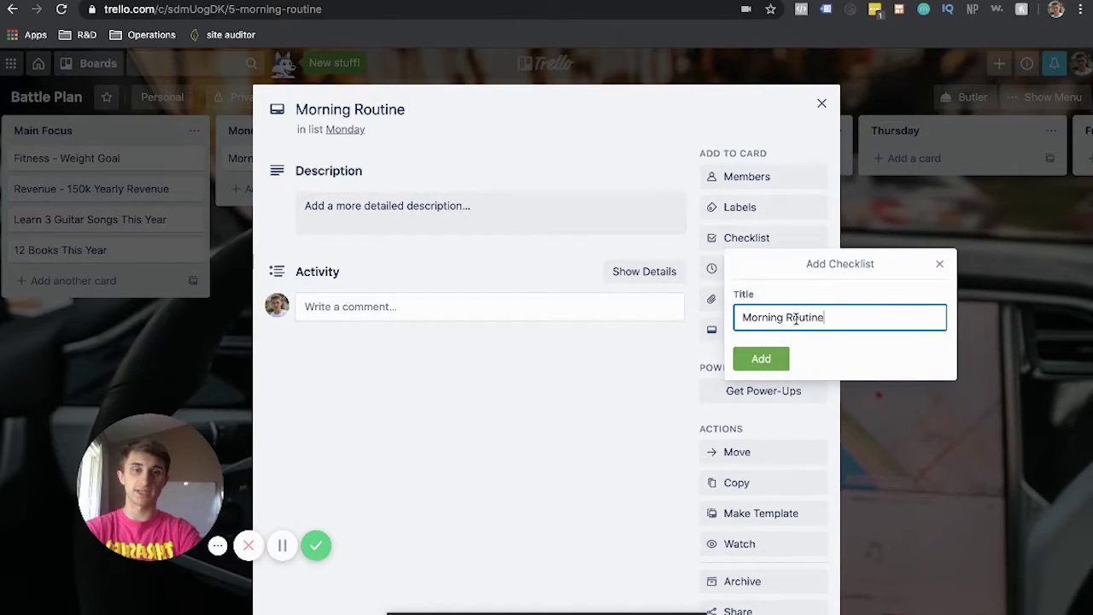
key(Return)
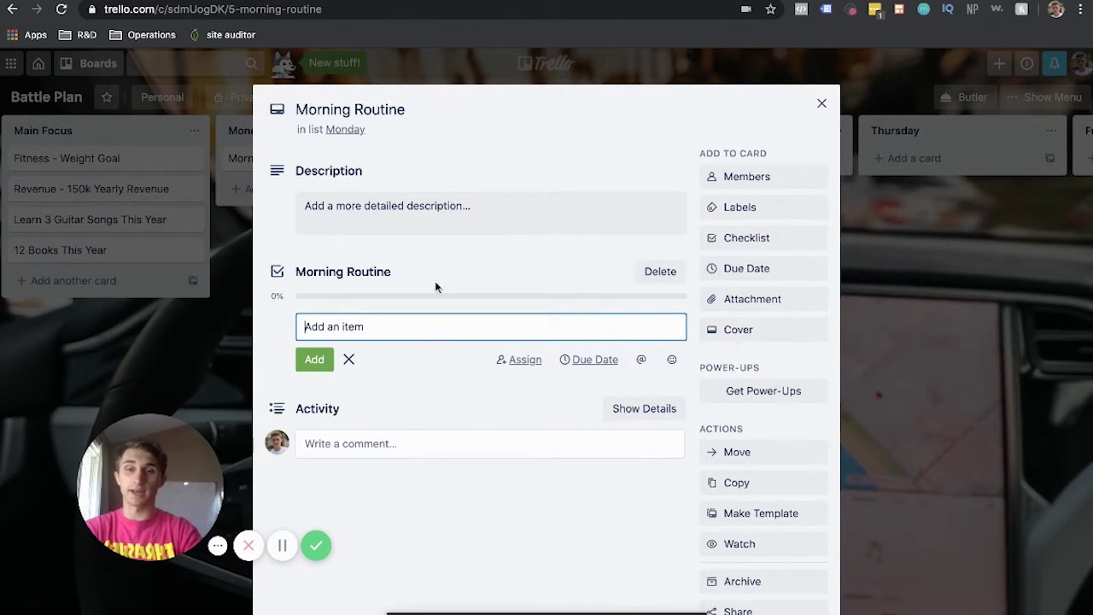
click(225, 326)
click(146, 281)
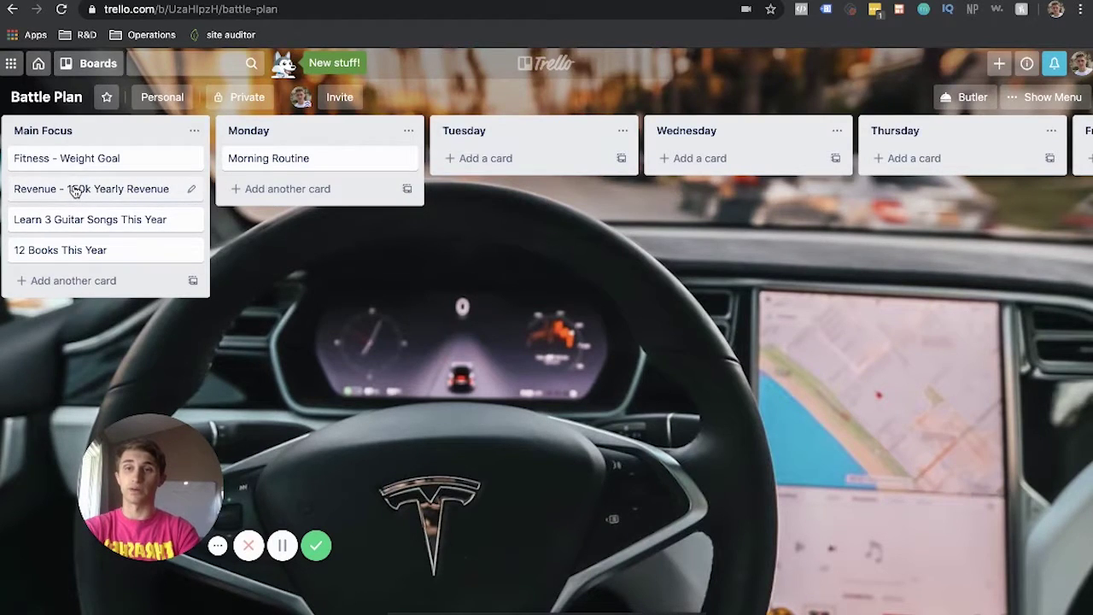
Reopen Monday's Morning Routine card and add the checklist item "Go to the gym.".
click(300, 158)
click(322, 390)
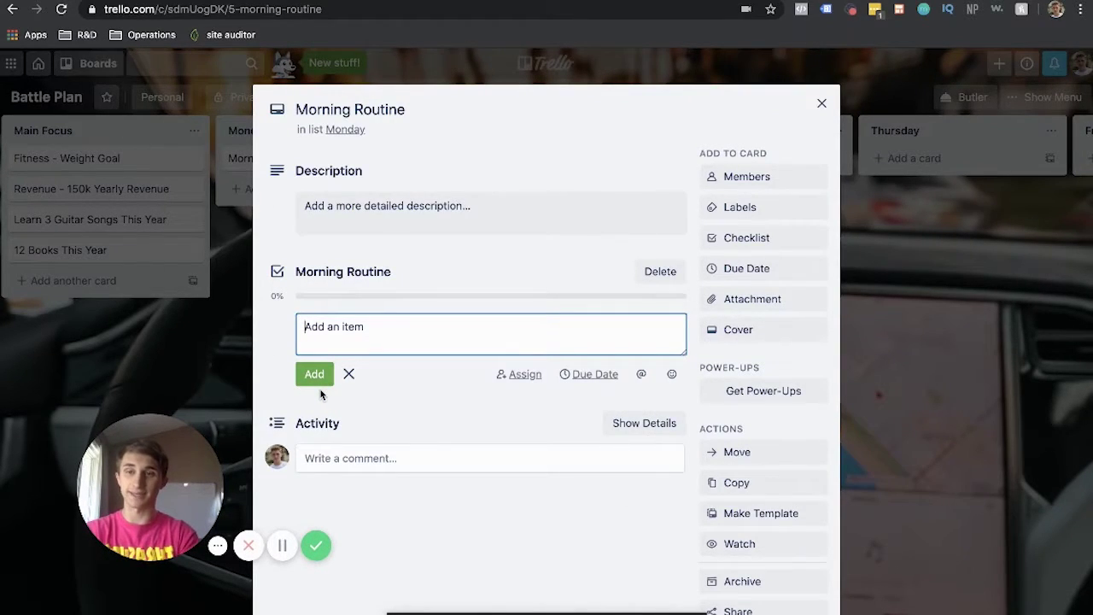
click(373, 330)
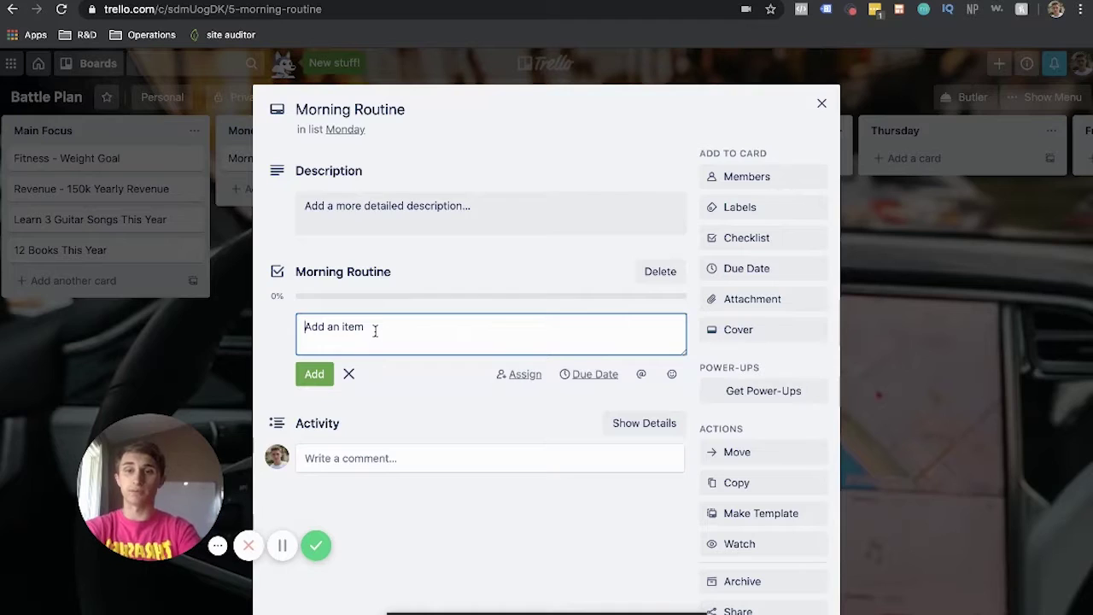
text(G)
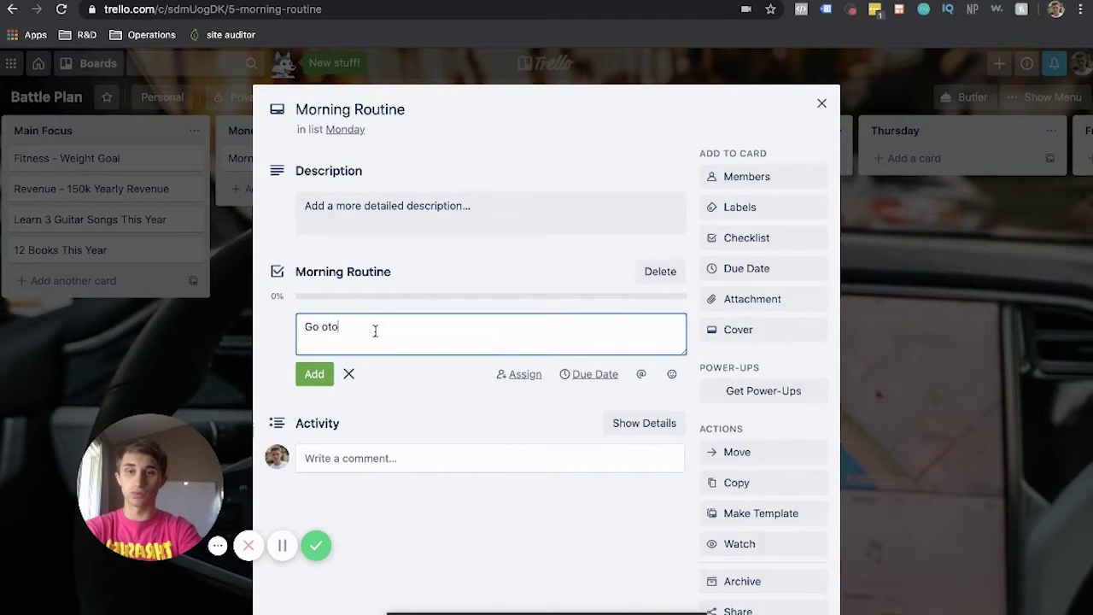
text(o oto)
key(BackSpace)
text(the gym)
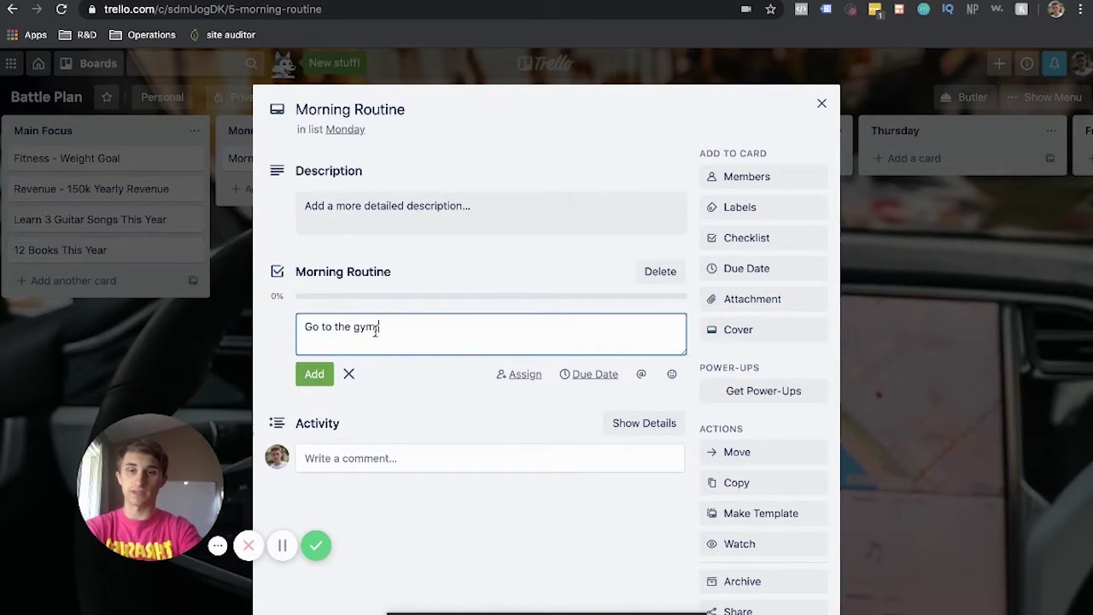
text(.)
key(Return)
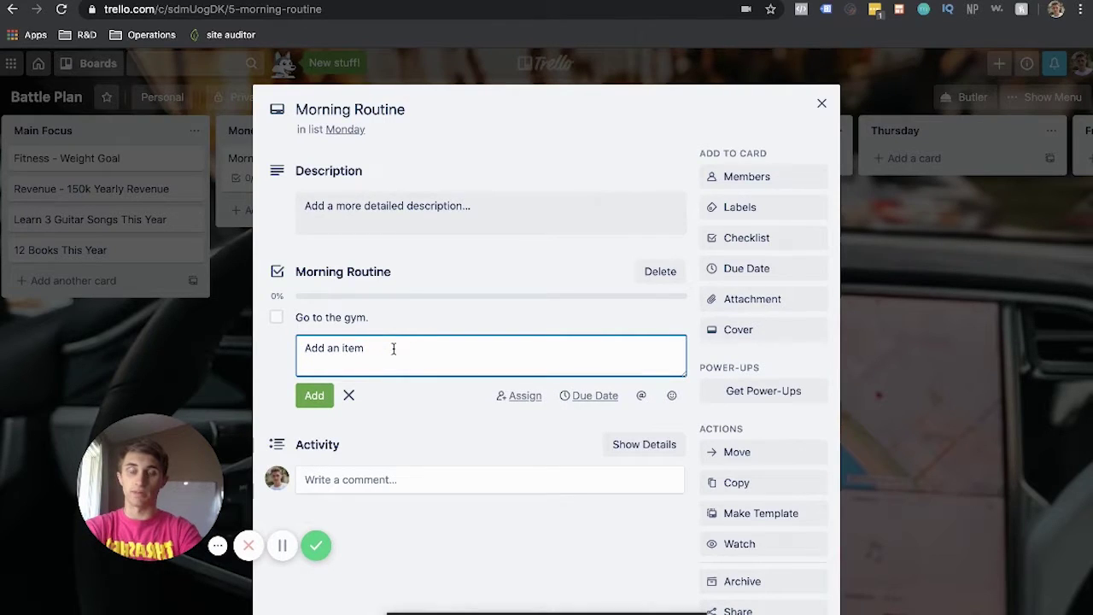
Complete the checklist with "Shower & Healthy Breakfast", "Practice guitar for 15 minutes.", "Read for 15 minutes." and "Meditate 10 minutes.".
text(B)
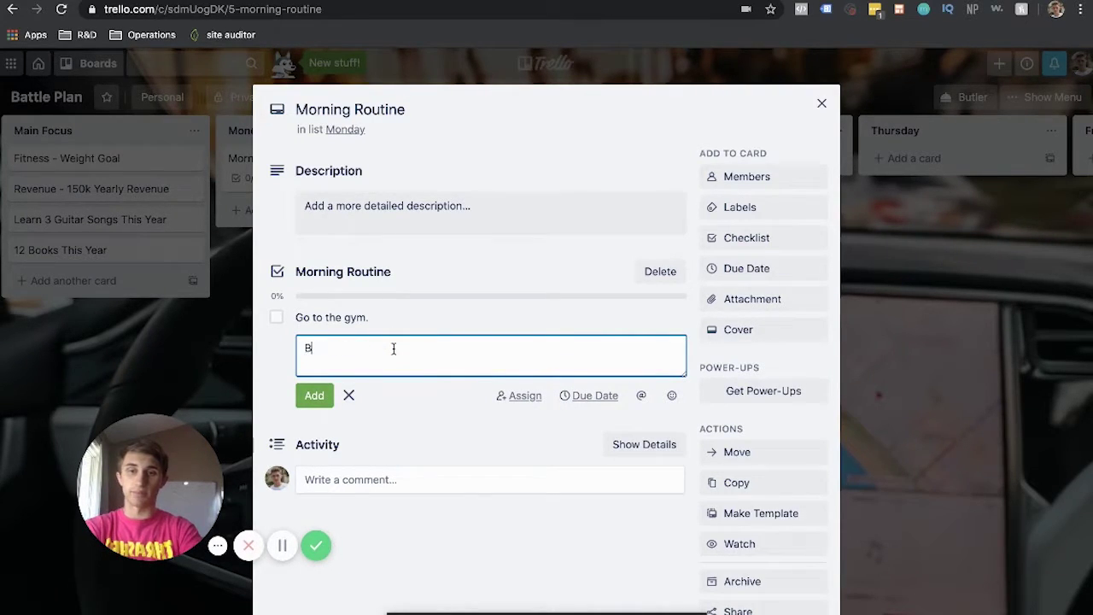
key(BackSpace)
text(Practice guitar for 15 minutes.)
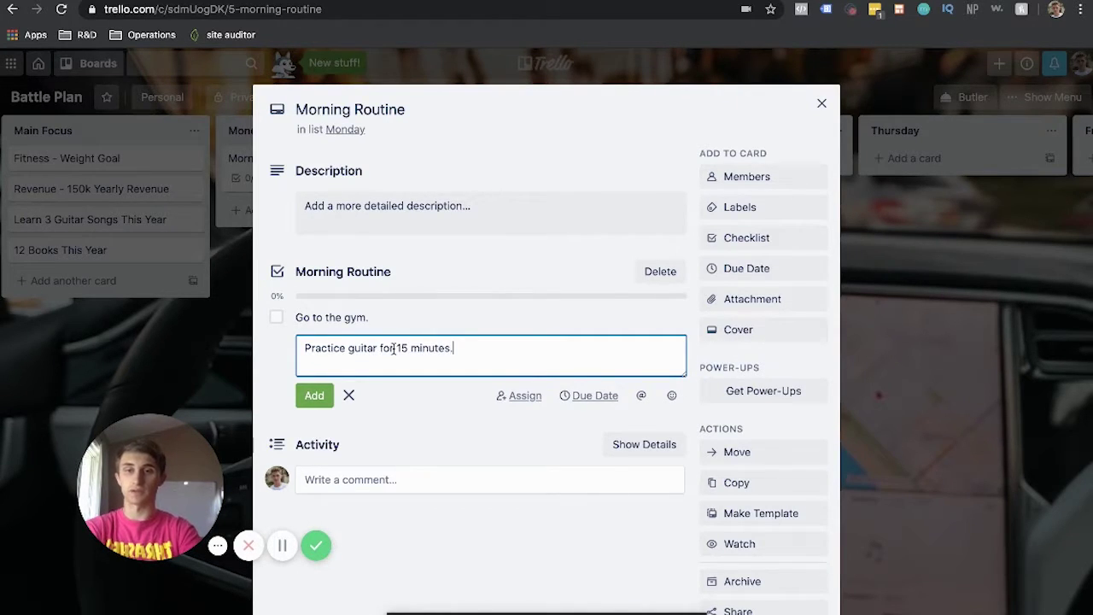
key(Return)
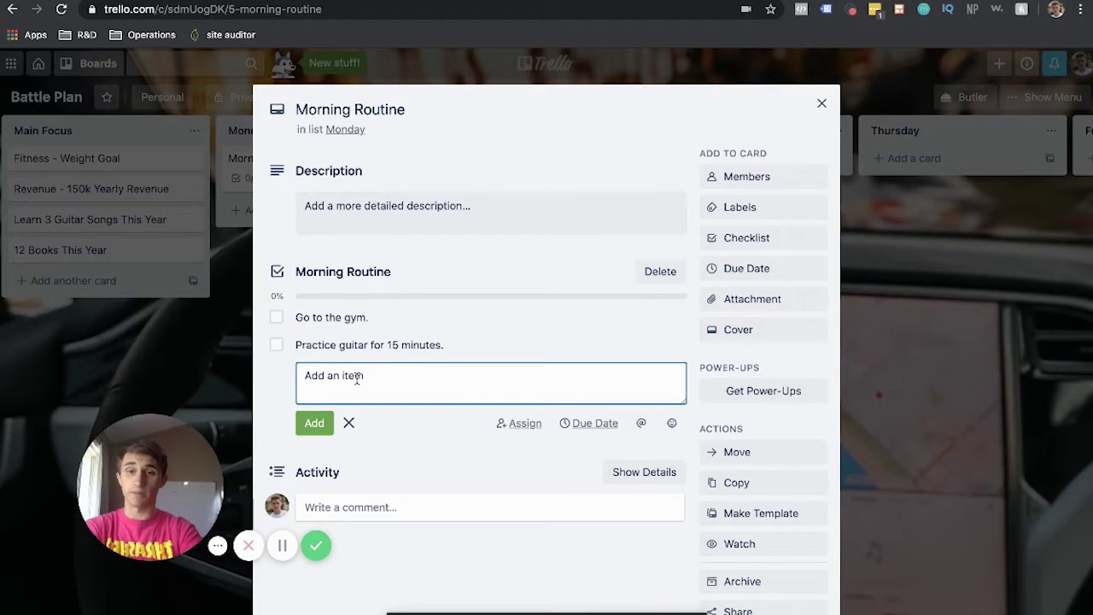
text(Read for 15 minutes.)
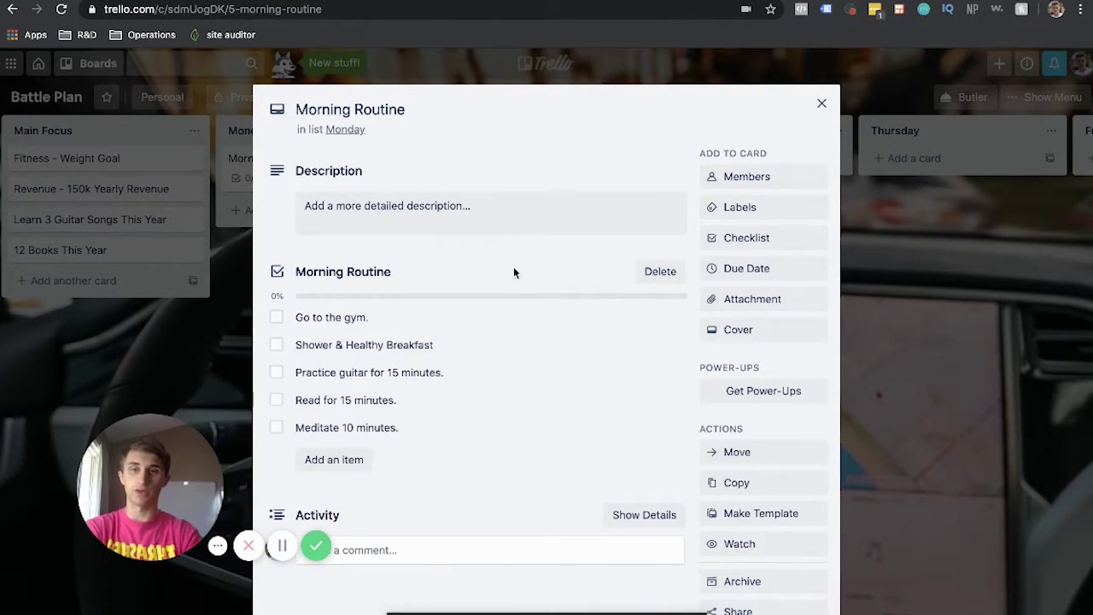
Check off all five Morning Routine checklist items and close the card.
click(276, 317)
click(276, 345)
click(276, 372)
click(276, 400)
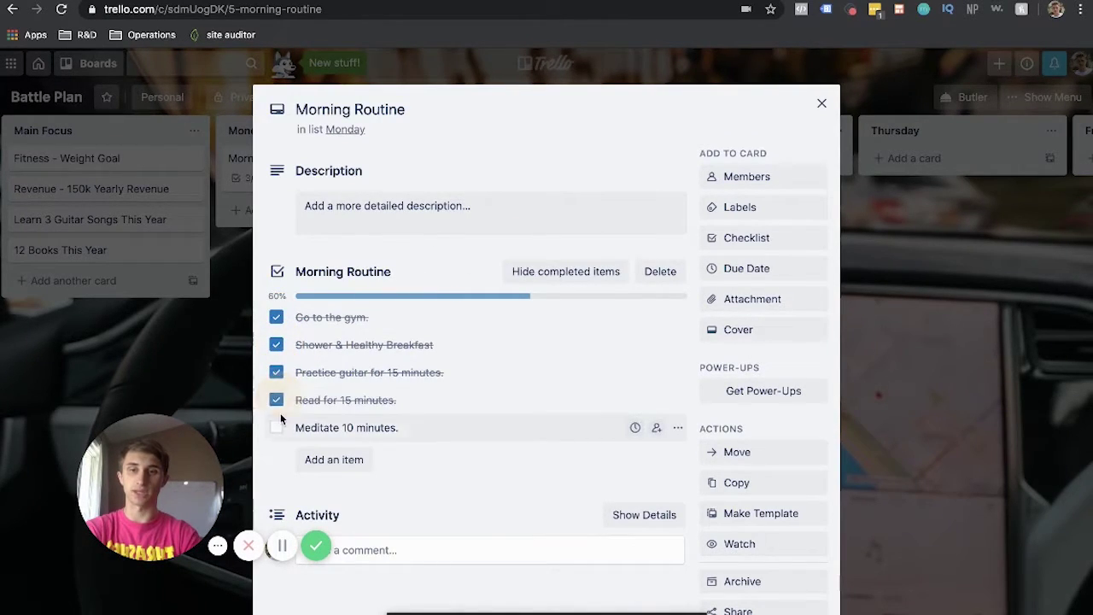
click(276, 427)
click(821, 103)
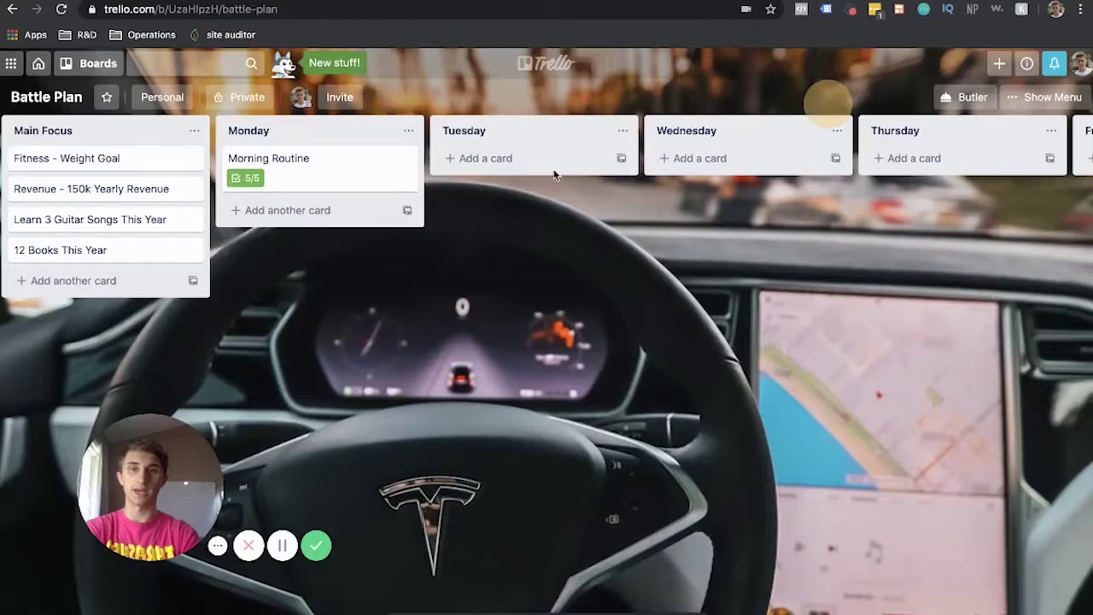
Reopen the Morning Routine card, uncheck all five checklist items and close it.
click(287, 182)
click(276, 378)
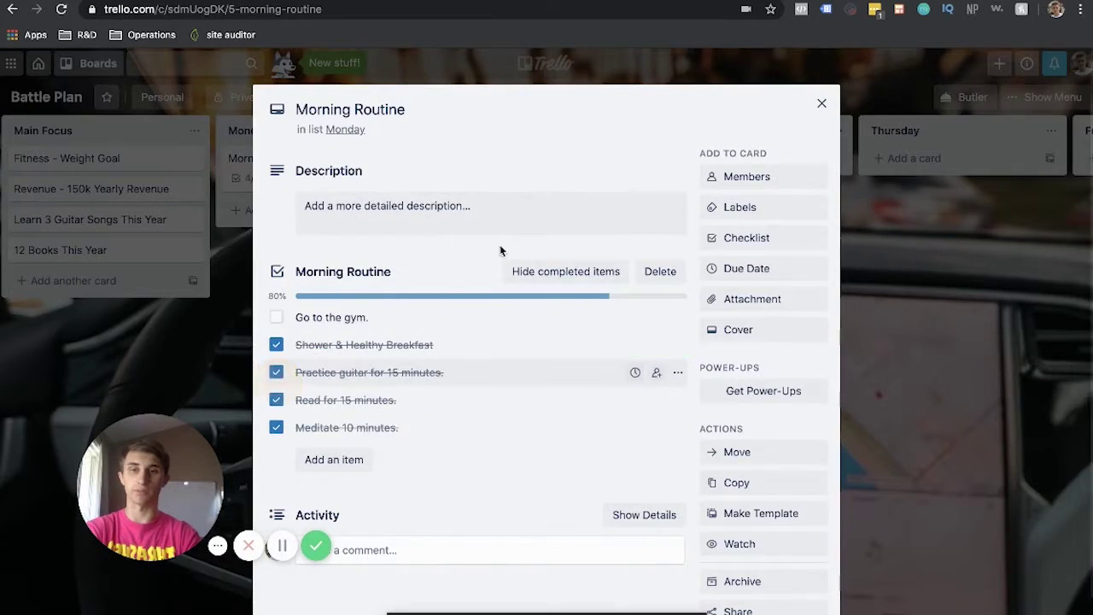
click(276, 344)
click(276, 372)
click(276, 400)
click(276, 426)
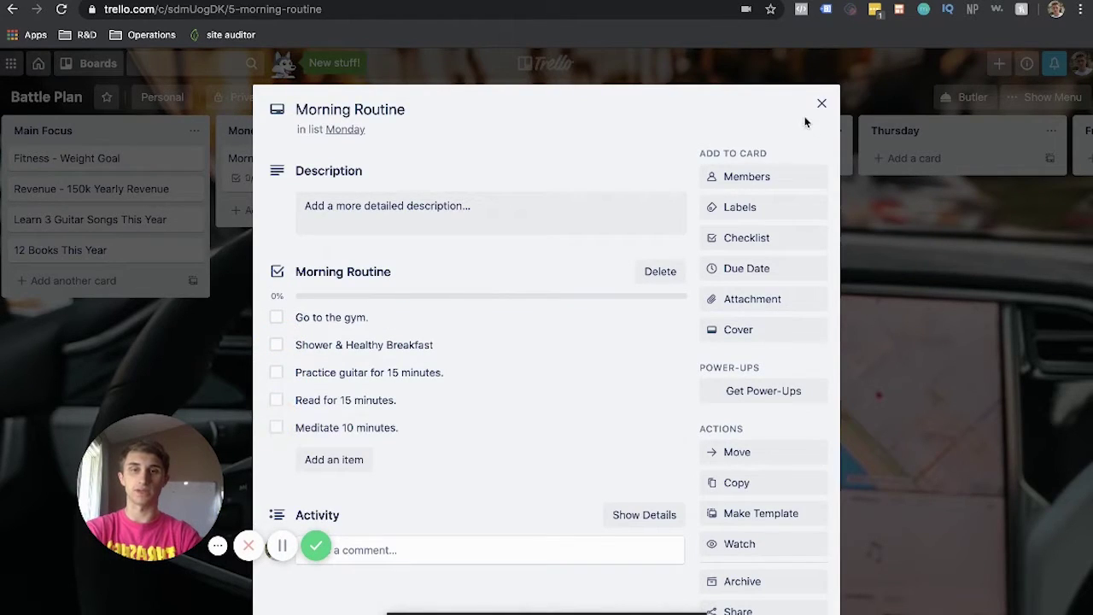
click(820, 103)
Copy Monday's Morning Routine card with its checklist to the Tuesday, Wednesday, Thursday and Friday lists.
right_click(306, 161)
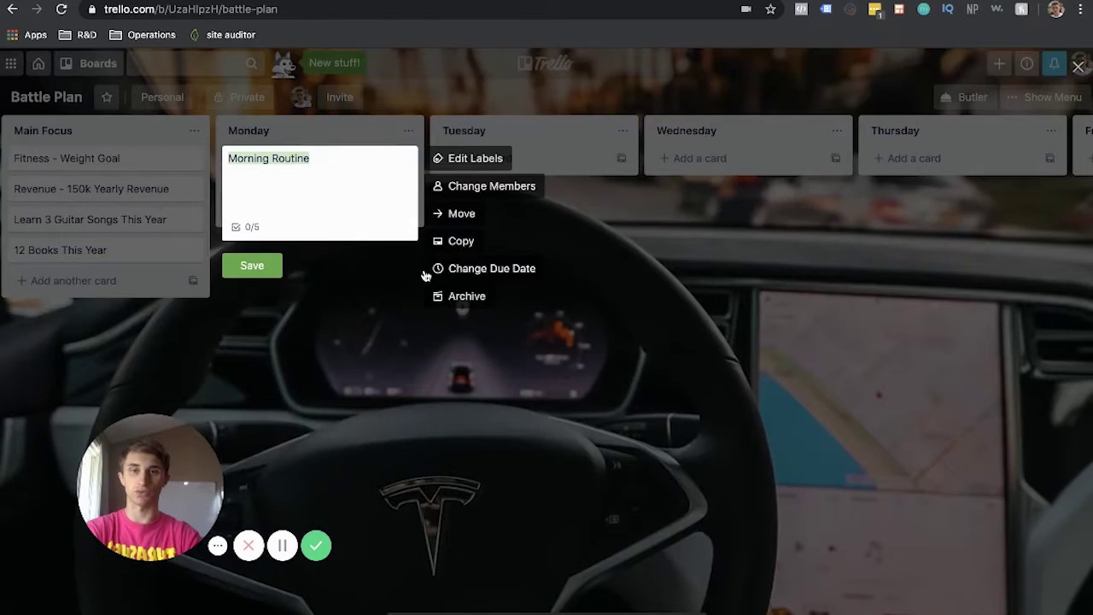
click(461, 241)
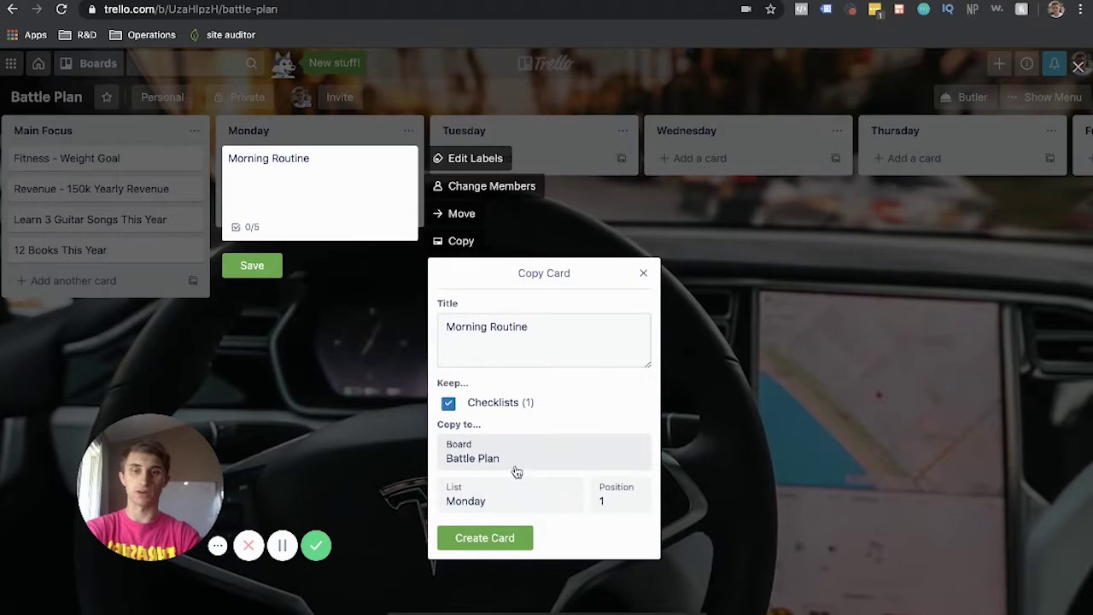
click(486, 499)
click(478, 511)
click(473, 540)
key(e)
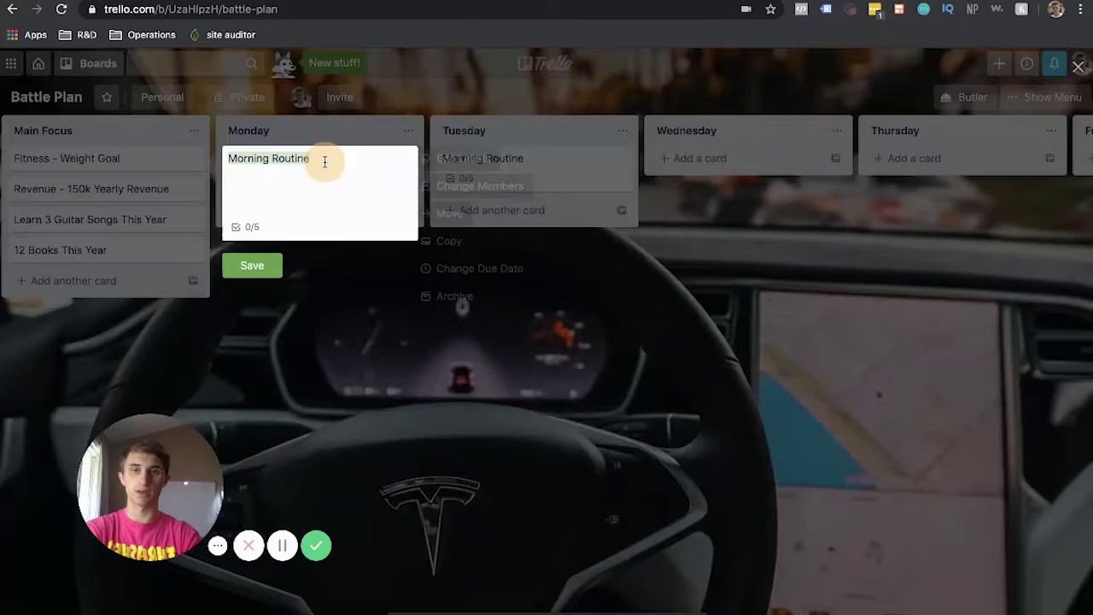
click(461, 241)
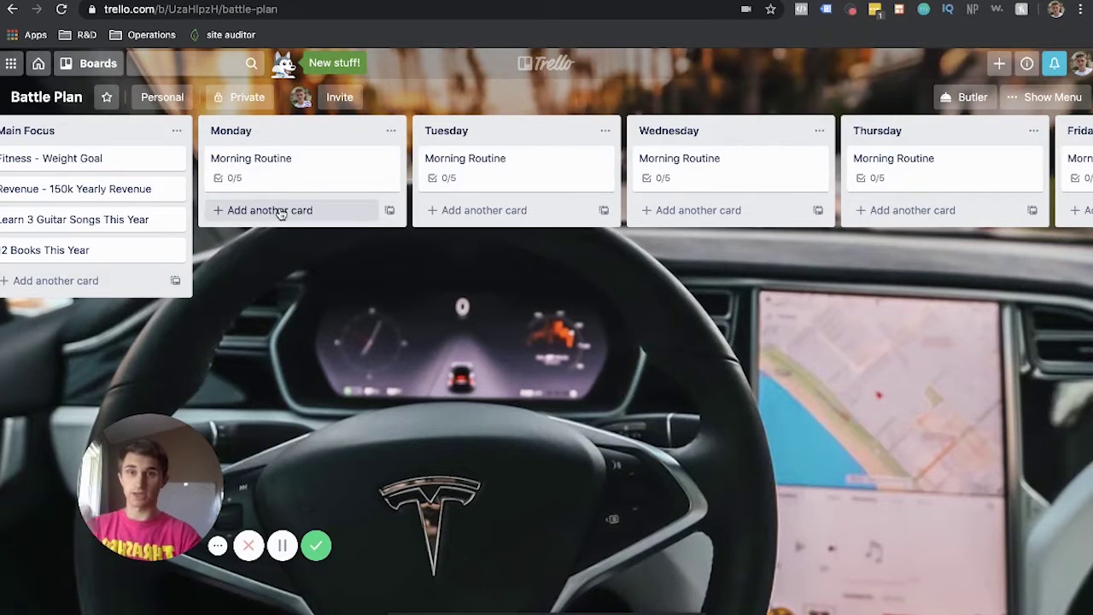
Add a card titled "Work on your new website." to the Monday list.
scroll(276, 216, left, 1)
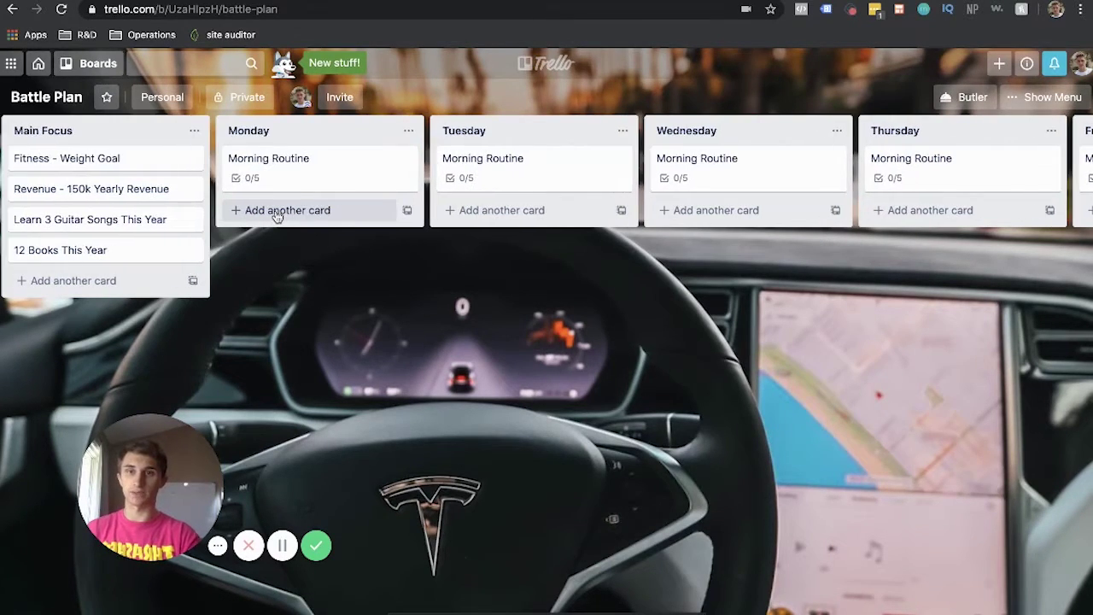
click(275, 211)
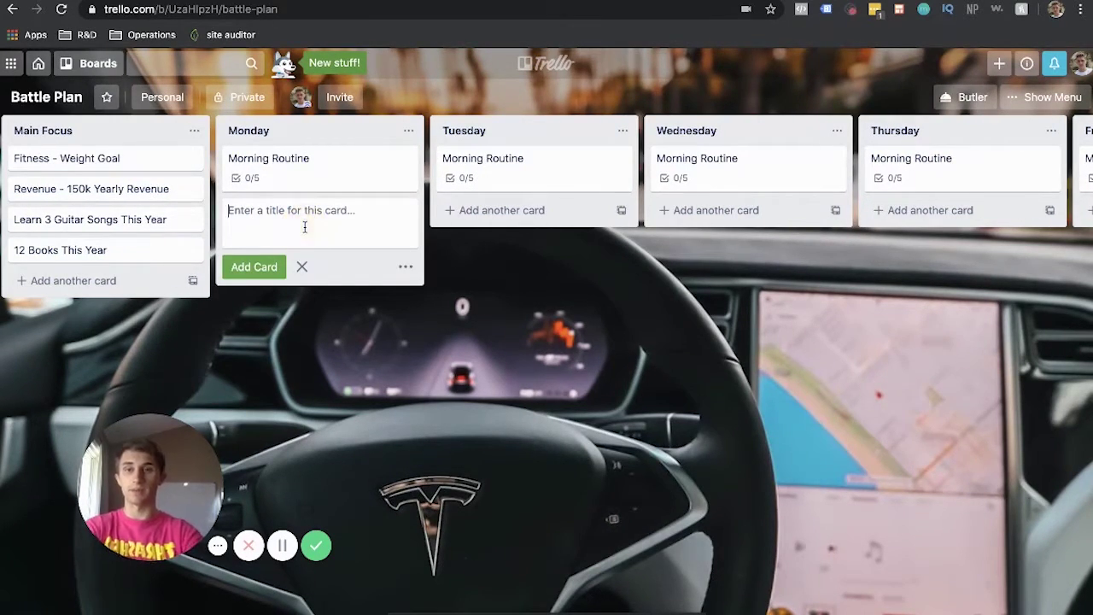
text(Work on your new websi)
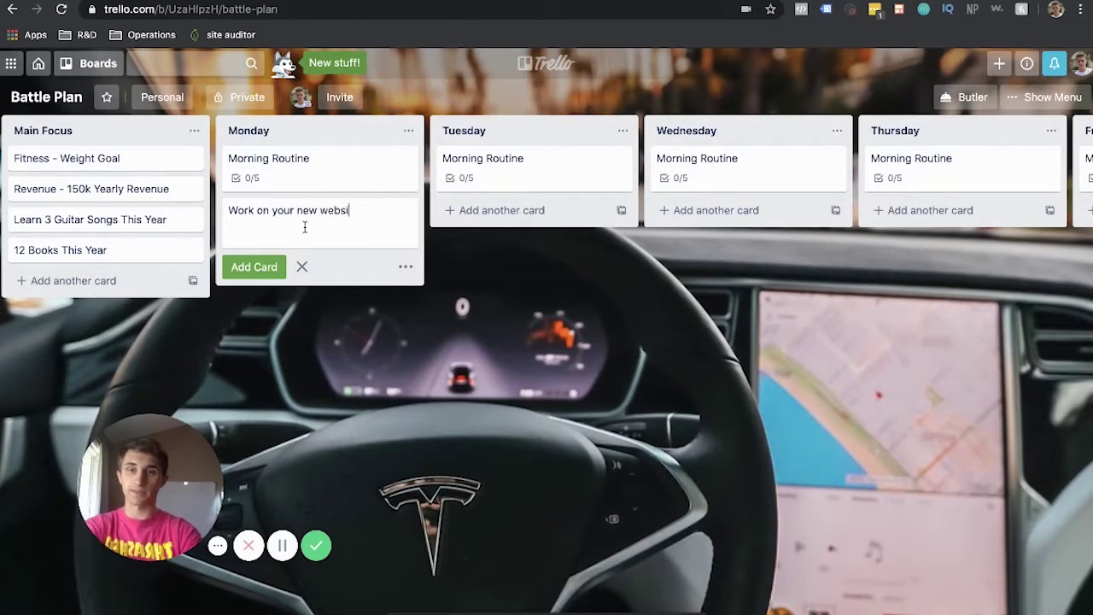
text(te.)
key(Return)
Open the "Work on your new website." card and save "*Reminders." as its description.
click(276, 212)
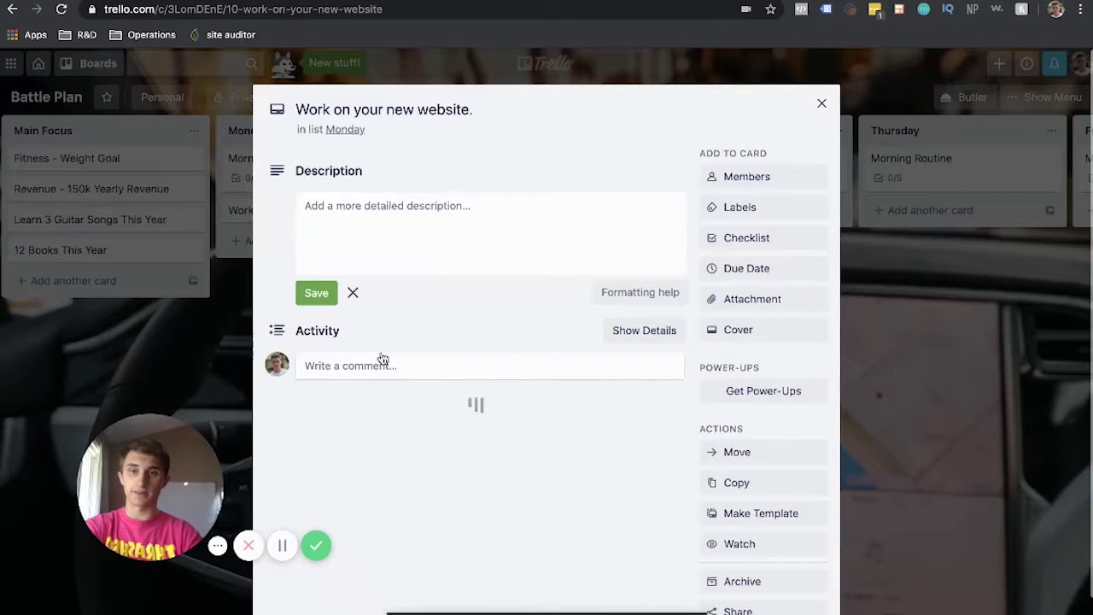
click(375, 224)
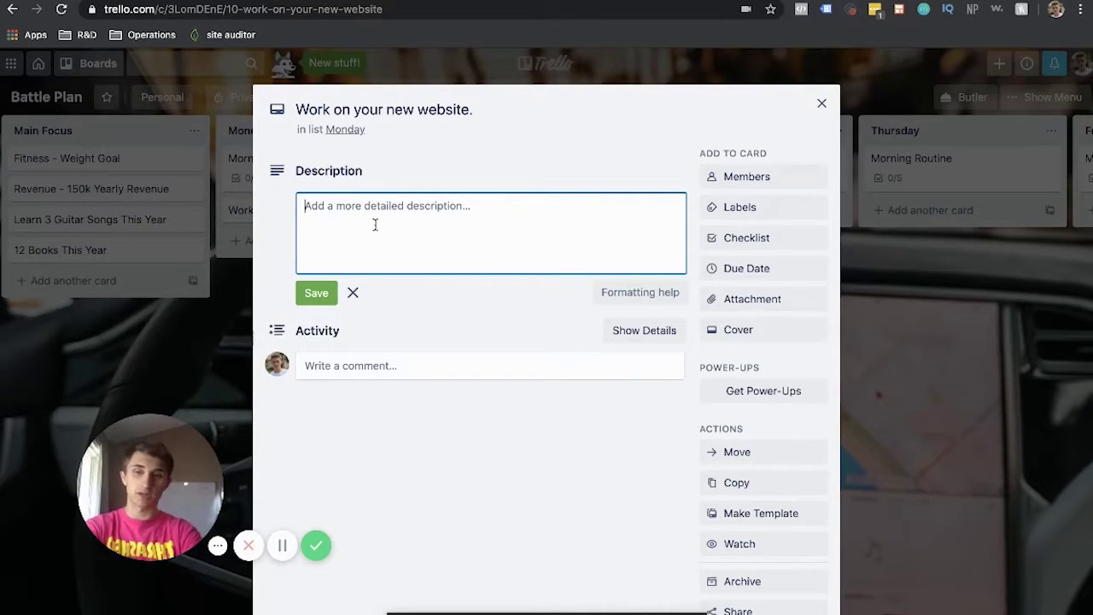
text(*)
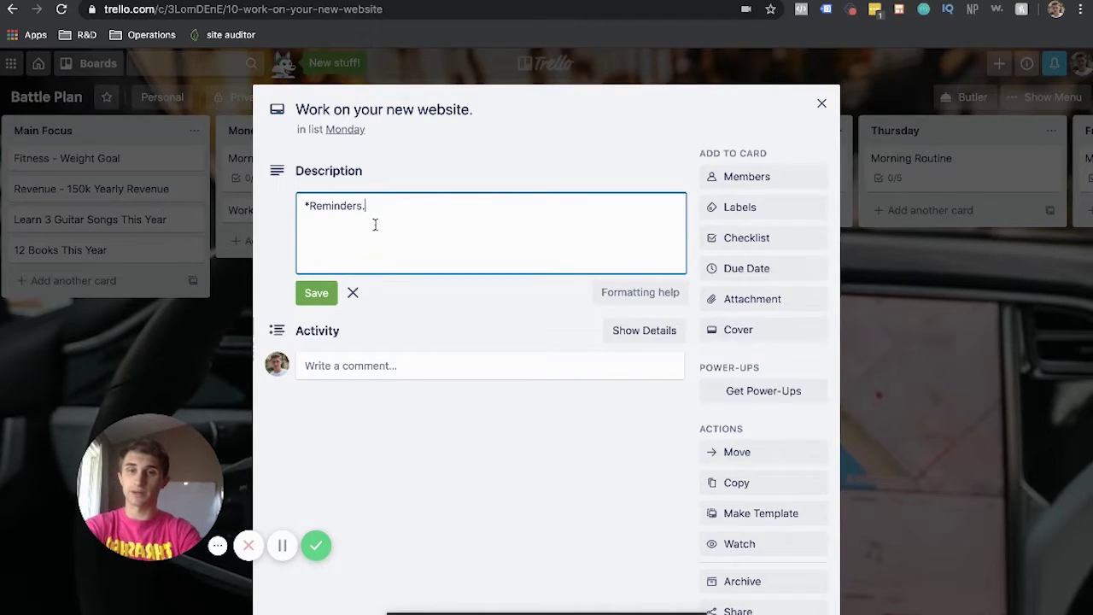
click(314, 293)
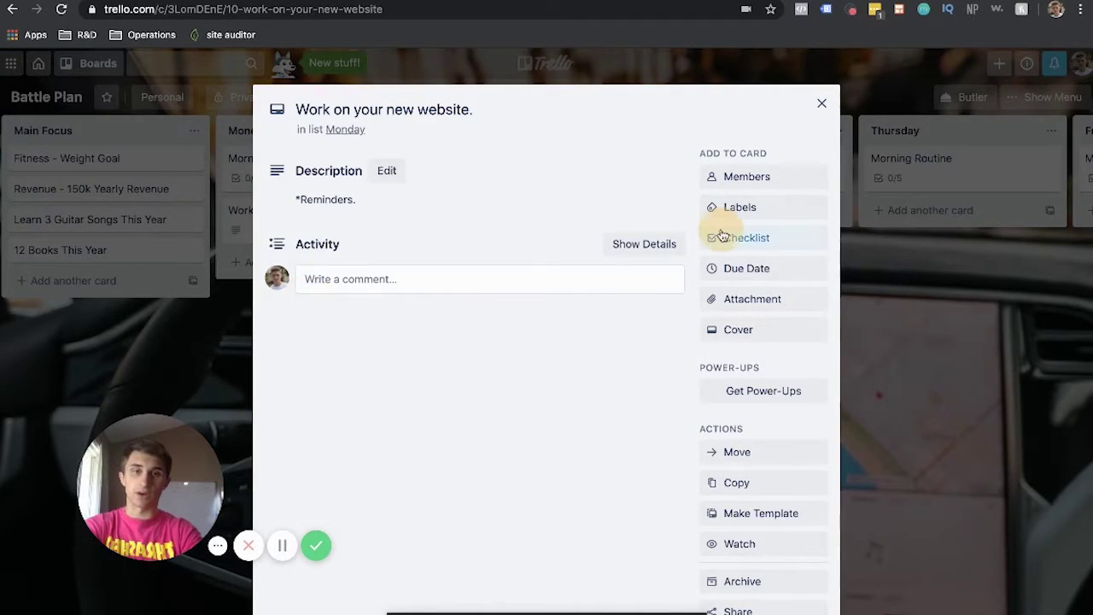
Add a checklist titled "Website Checklist" to the website card.
click(727, 237)
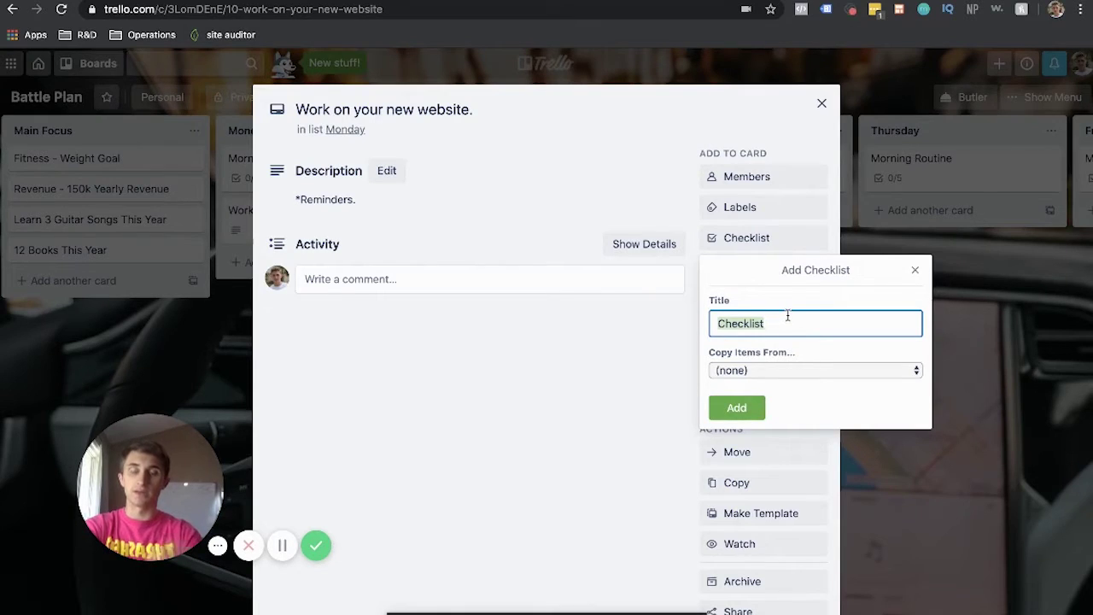
text(Website)
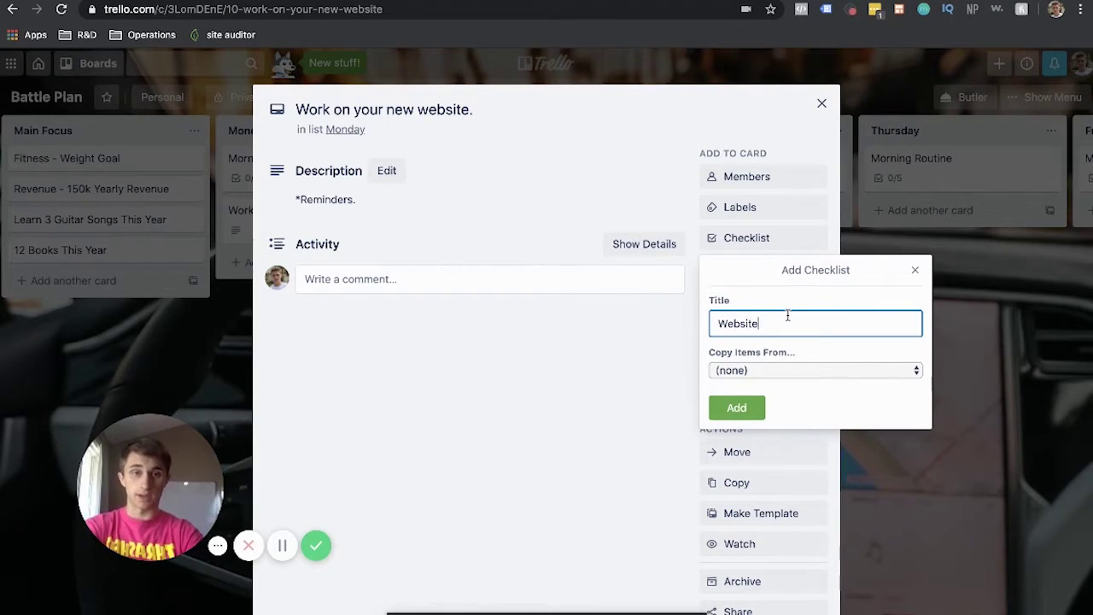
text( Checklist)
key(Return)
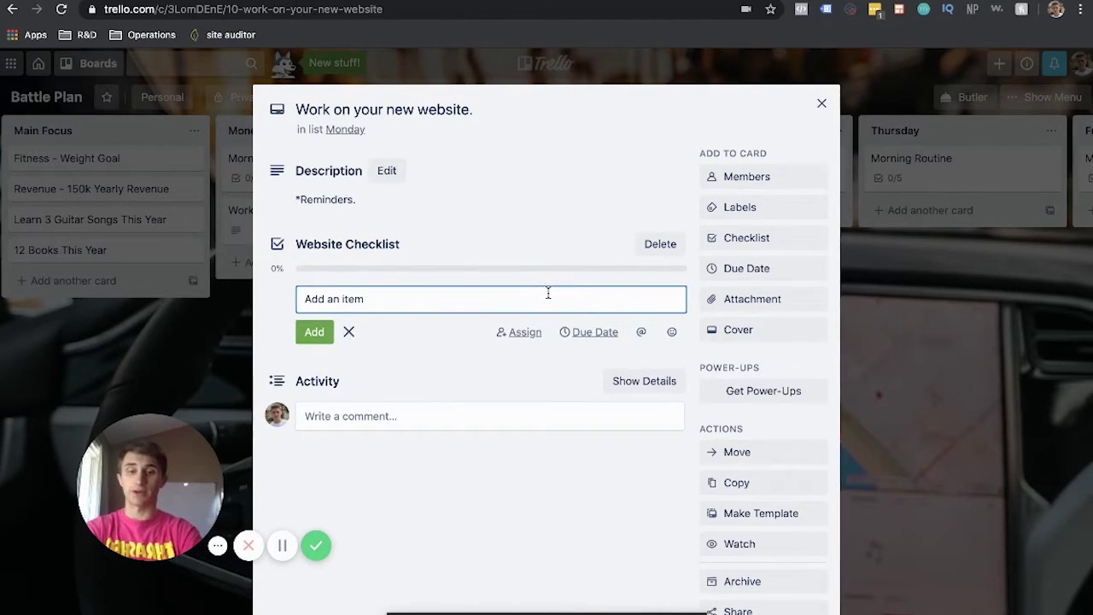
Add the items "list items", "list items" and "list item" to the Website Checklist and check off the first two.
key(ctrl+v)
click(821, 103)
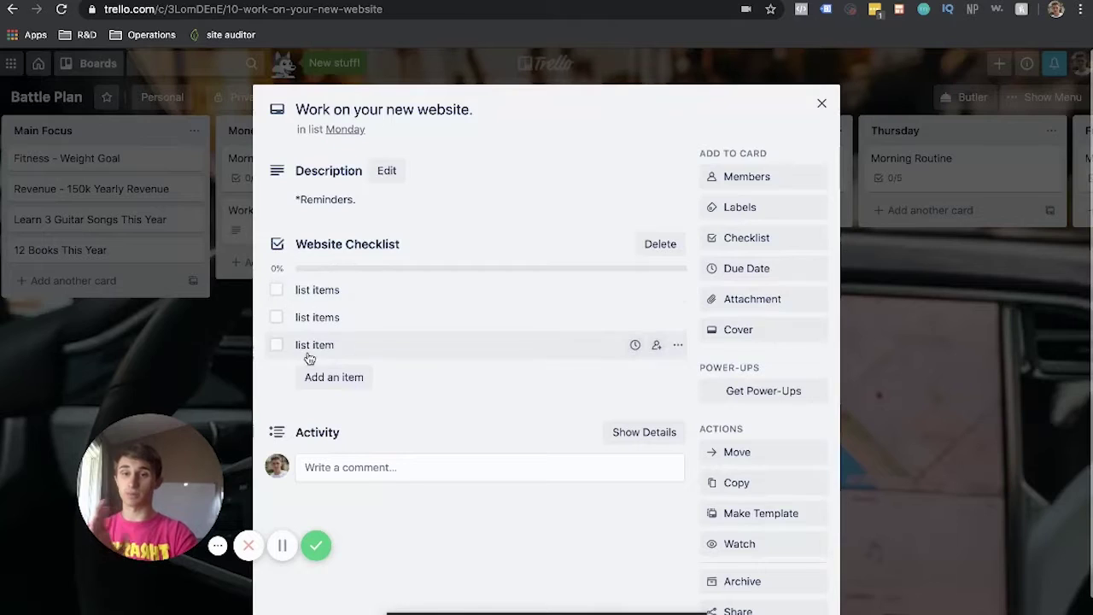
click(276, 291)
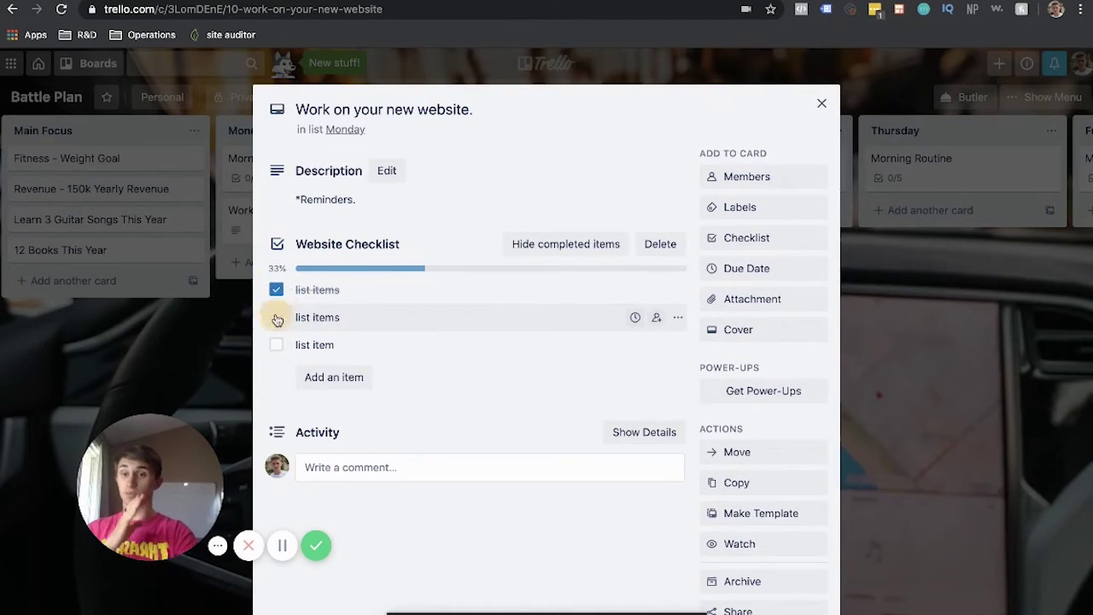
click(277, 318)
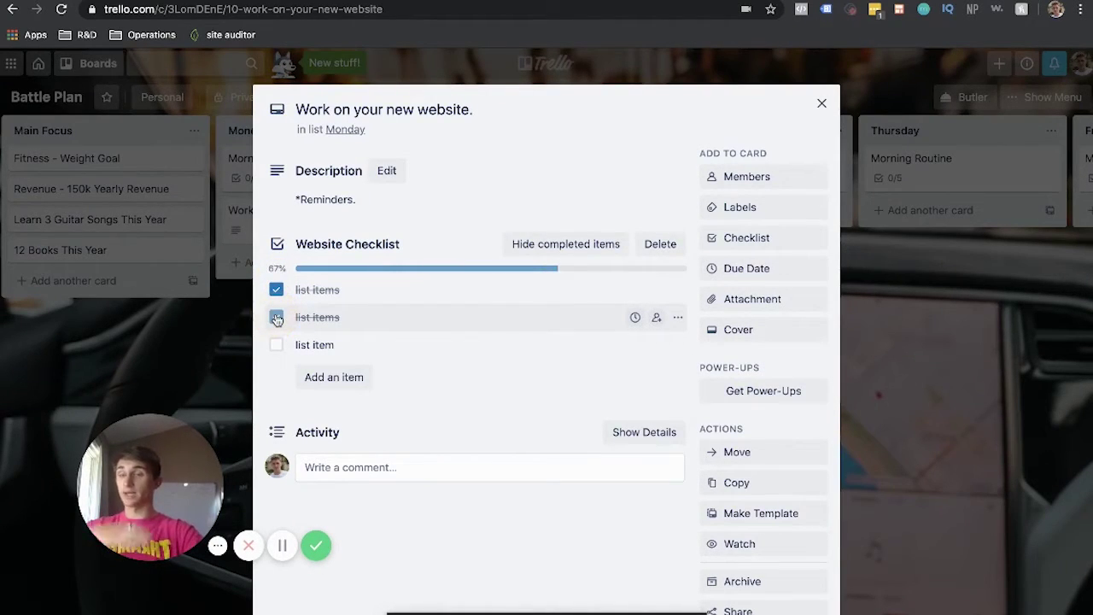
Check off all five items of the checklist on the Monday "Morning Routine" card.
click(821, 103)
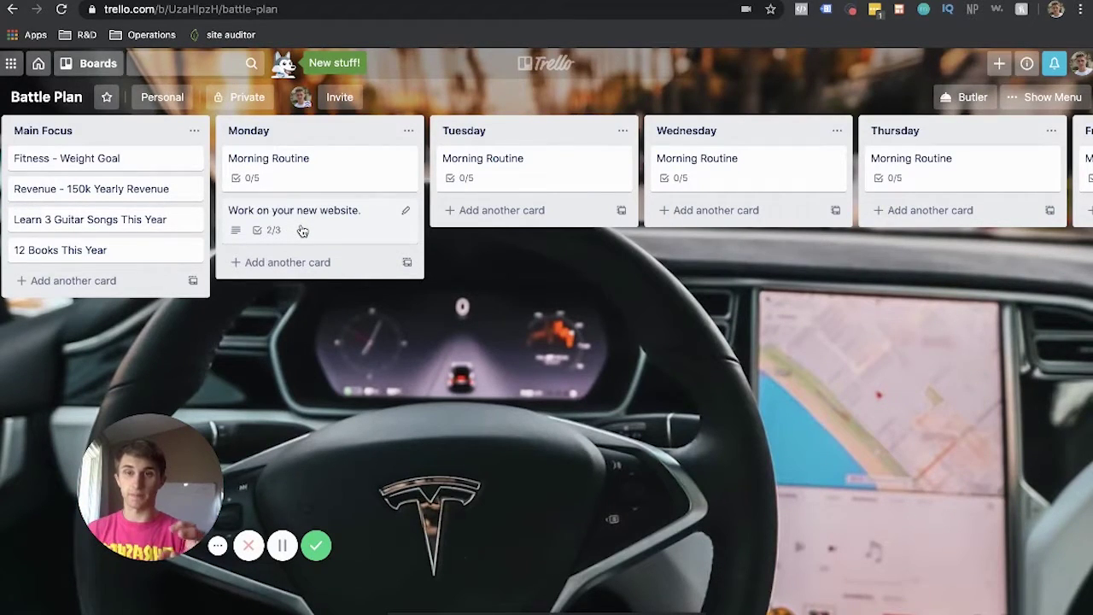
click(297, 169)
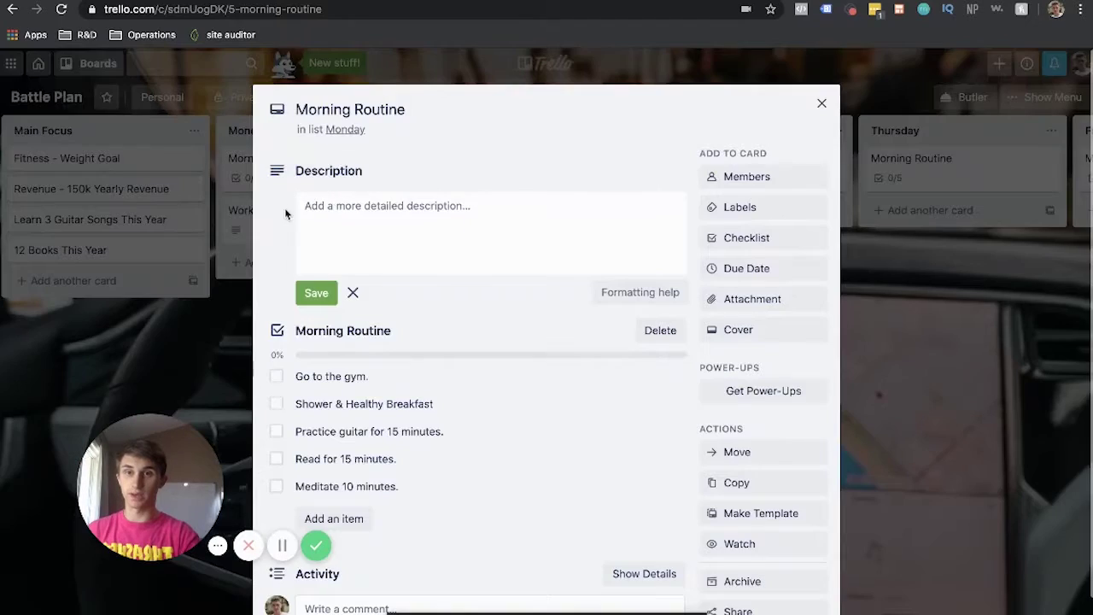
click(276, 374)
click(276, 400)
click(275, 372)
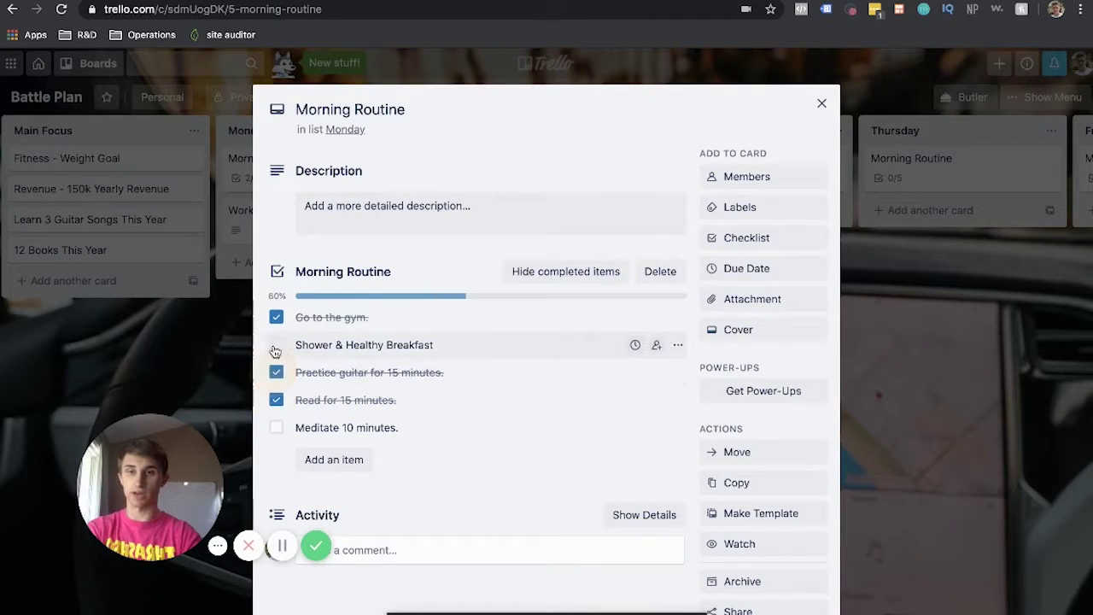
click(276, 344)
click(276, 427)
click(821, 104)
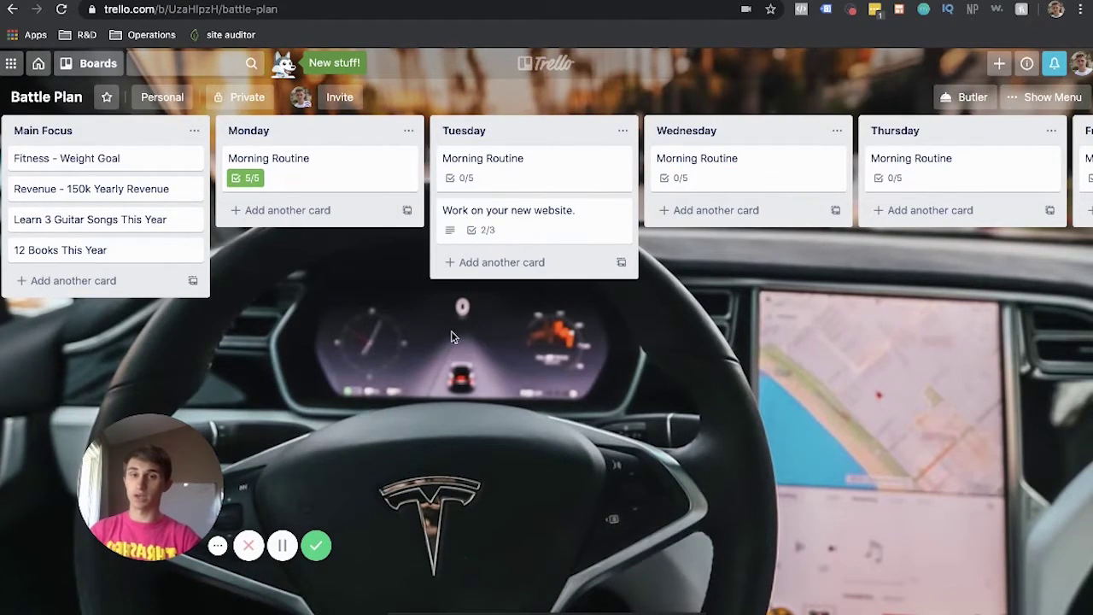
Check off the remaining "list item" on the "Work on your new website." card in the Tuesday list and archive the card.
click(536, 213)
click(276, 346)
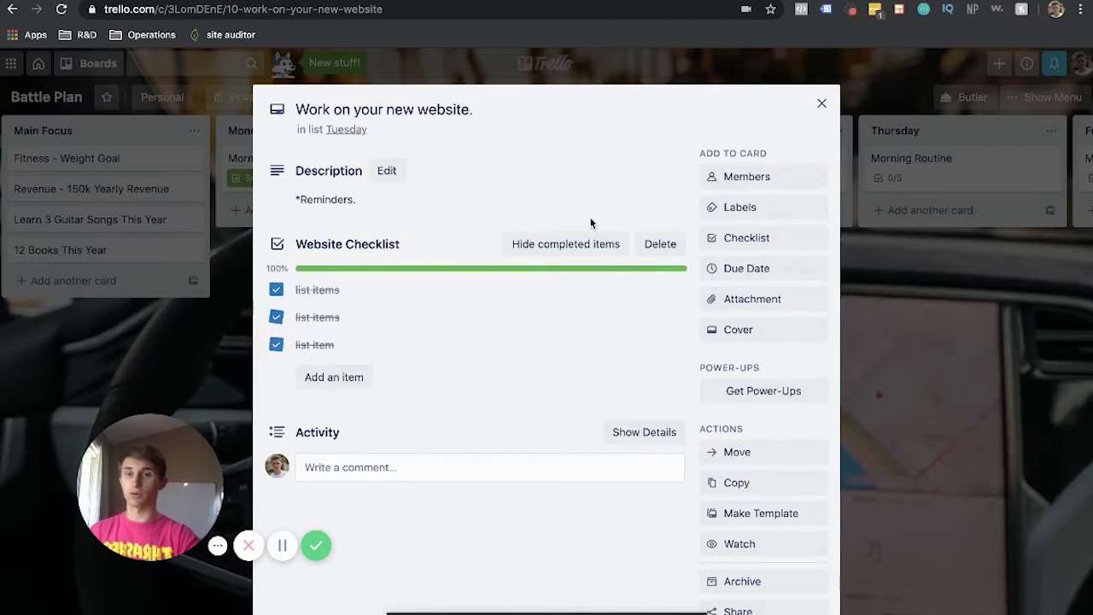
click(821, 103)
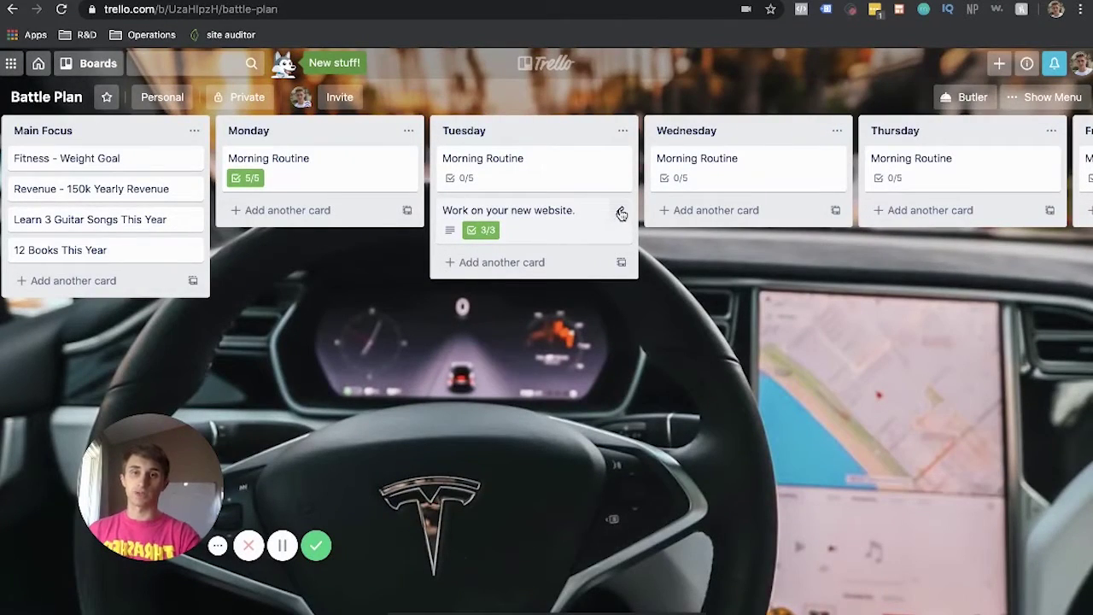
right_click(559, 232)
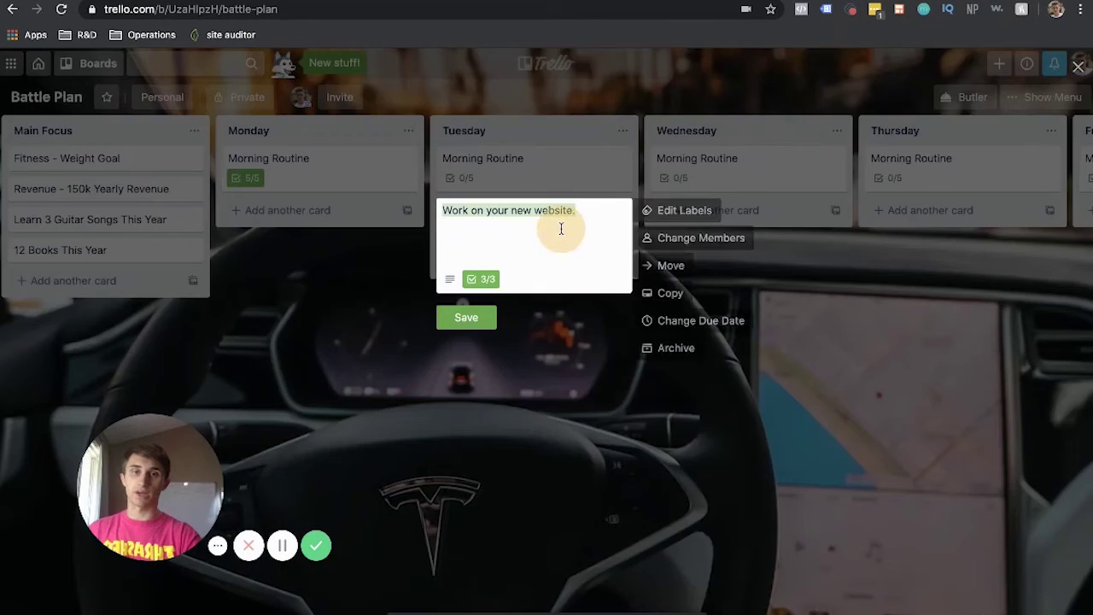
click(679, 349)
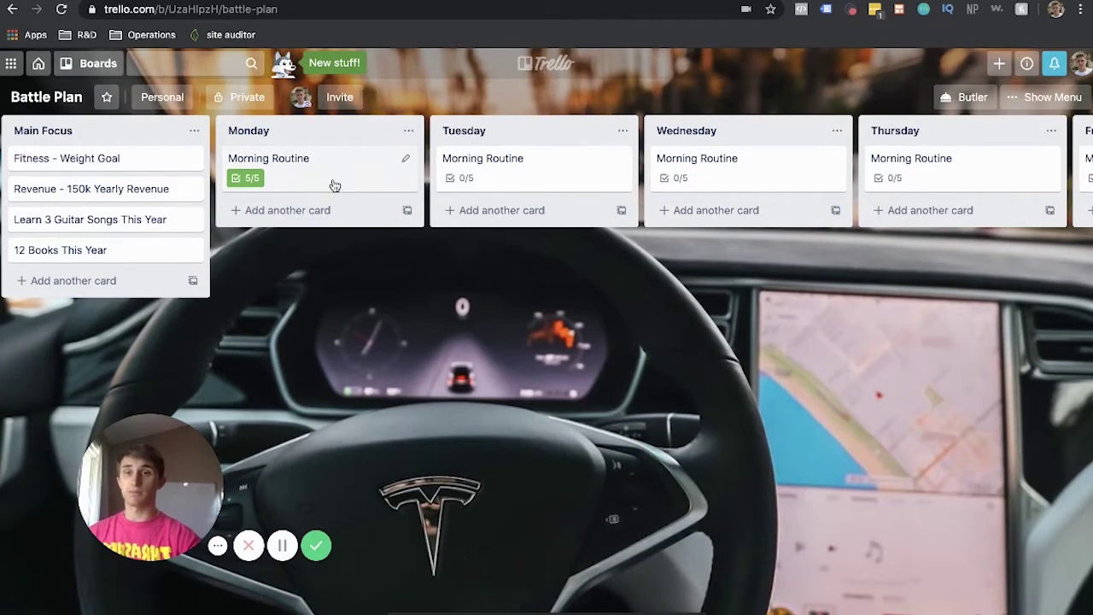
scroll(332, 186, right, 7)
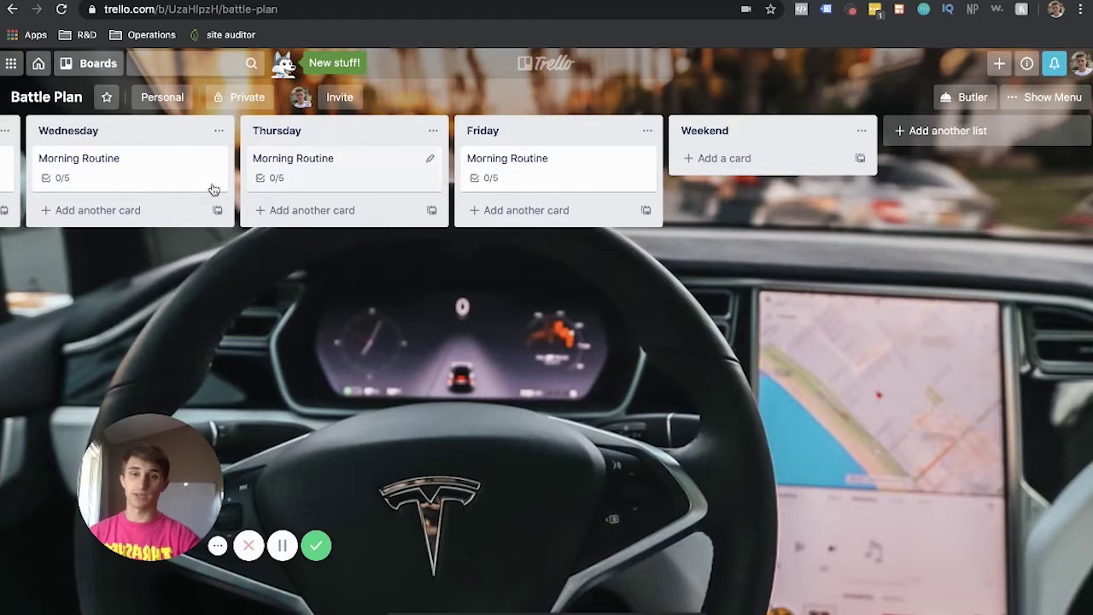
scroll(559, 201, left, 7)
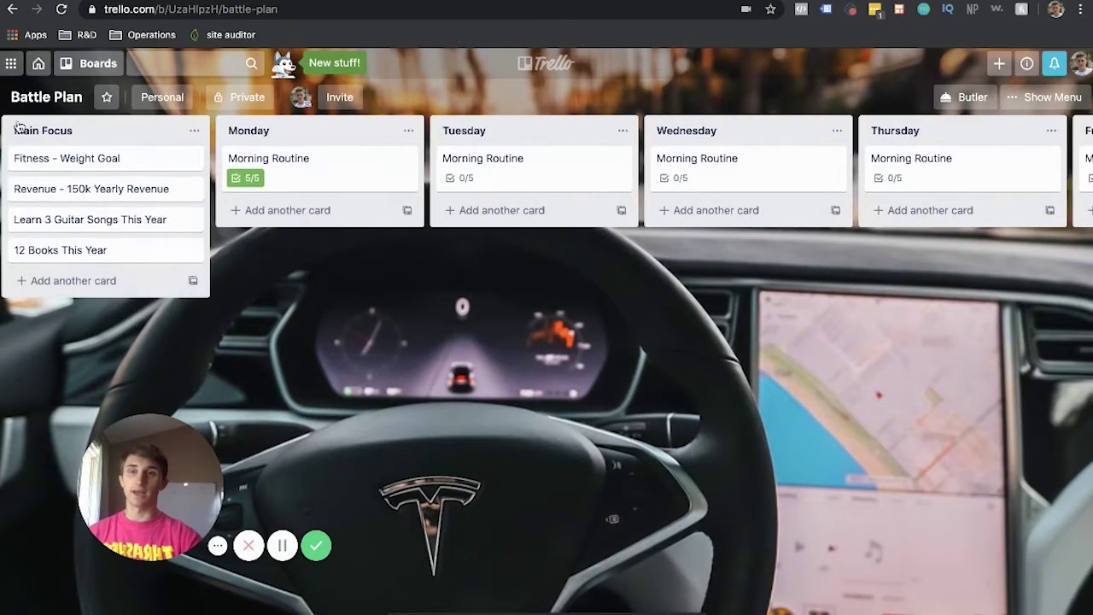